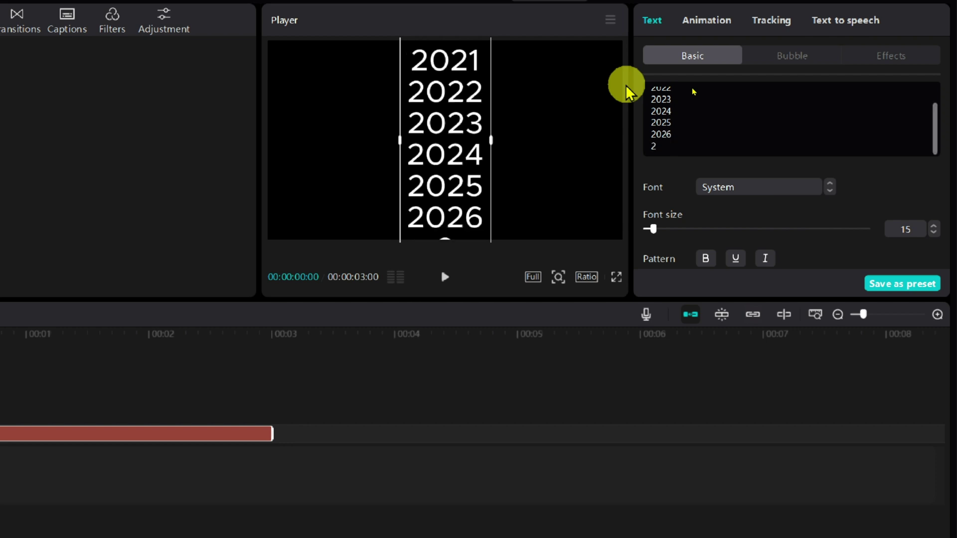
# Extend the text's list of years with 2028, 2029 and 2030, each on its own line
pyautogui.press('Return')
pyautogui.write('2028')
pyautogui.press('Return')
pyautogui.write('2029')
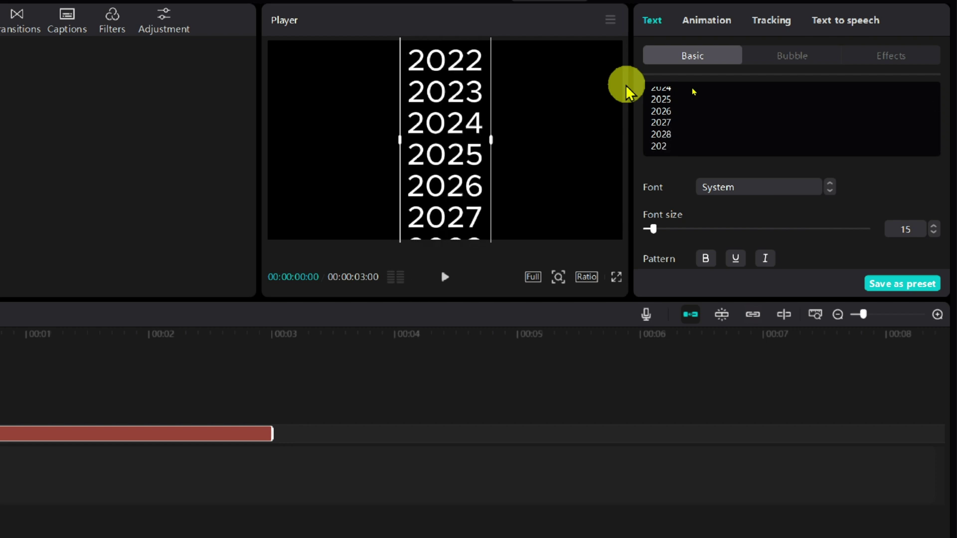
pyautogui.press('Return')
pyautogui.write('2030')
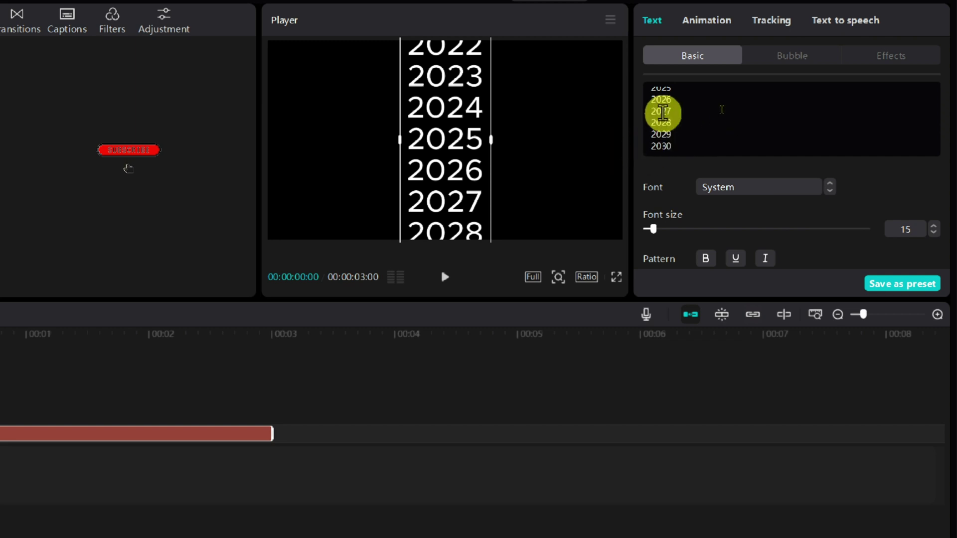
# Change the font of the year list to ZY Steady
pyautogui.click(772, 194)
pyautogui.scroll(-1, 777, 279)
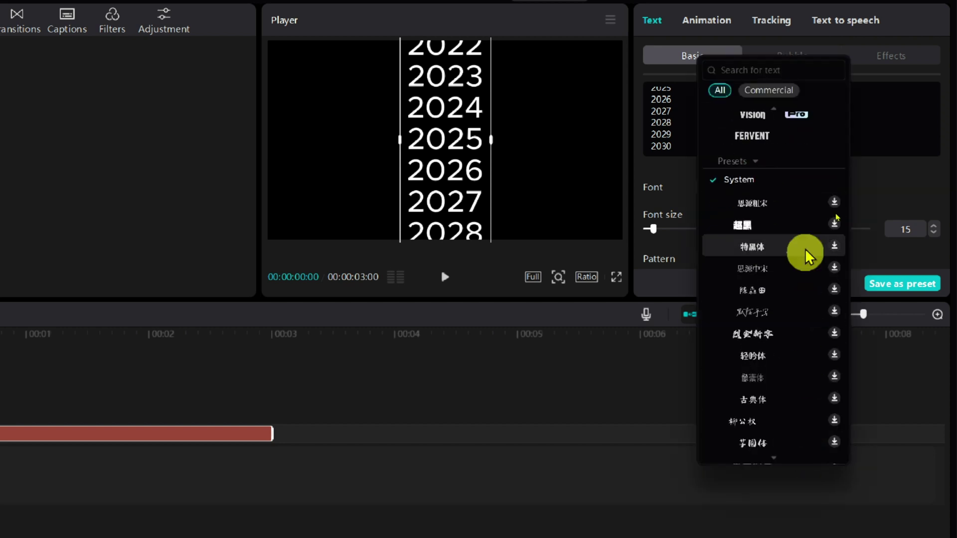
pyautogui.scroll(-1, 807, 309)
pyautogui.scroll(1, 818, 224)
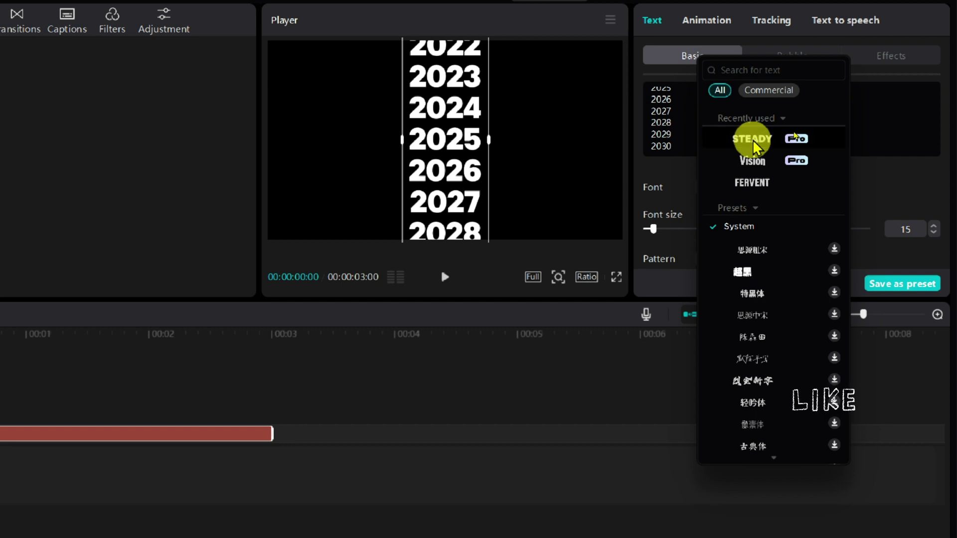
pyautogui.click(752, 144)
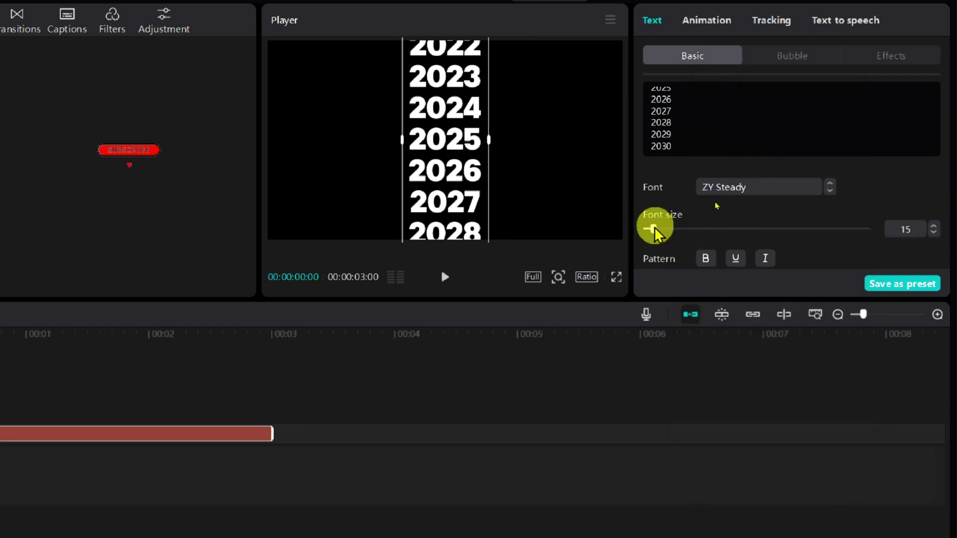
# Enlarge the year list to font size 36
pyautogui.moveTo(655, 228); pyautogui.dragTo(666, 229)
pyautogui.click(907, 230)
pyautogui.click(933, 226)
pyautogui.click(933, 226)
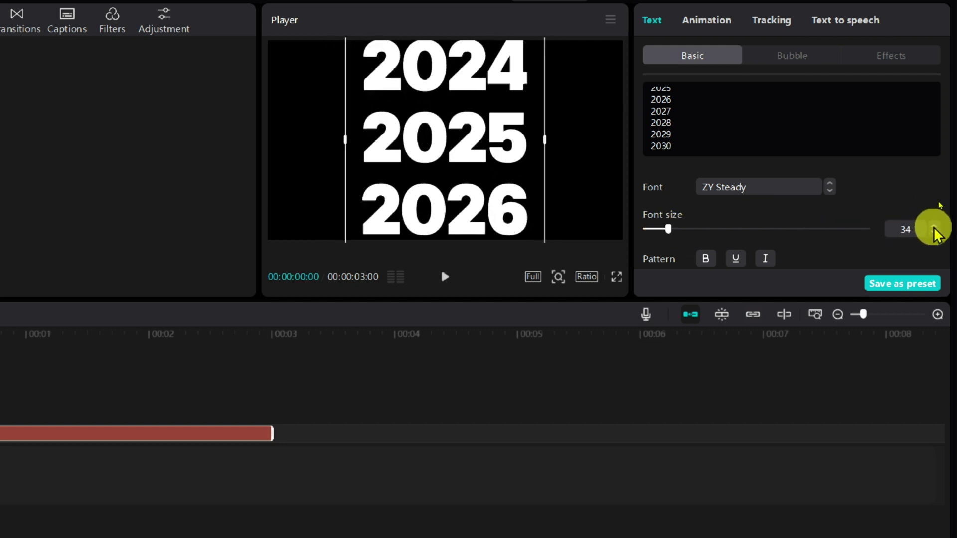
pyautogui.click(933, 225)
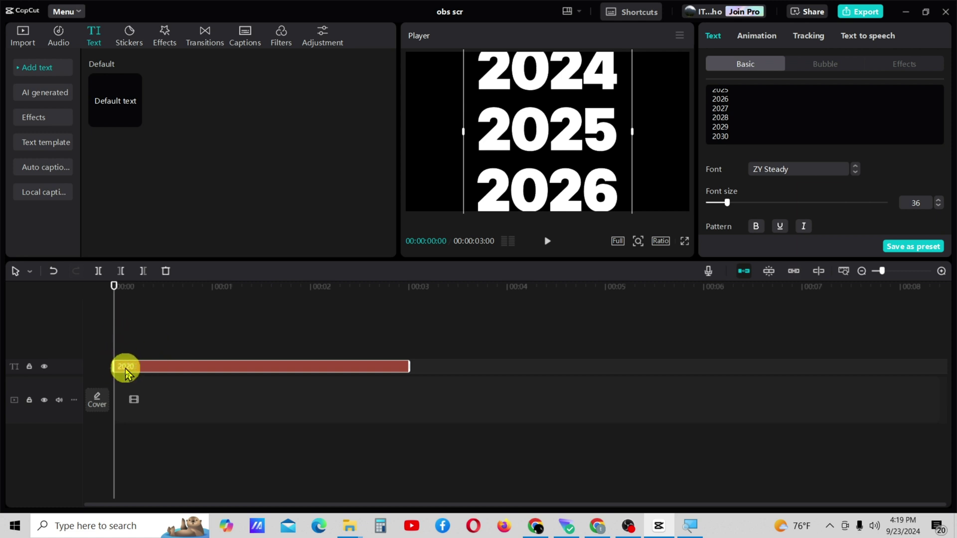
# Place the year list at X 0, Y -4016 so 2020 is centred in the frame, and add a Position keyframe at the clip's start
pyautogui.moveTo(549, 94); pyautogui.dragTo(567, 126)
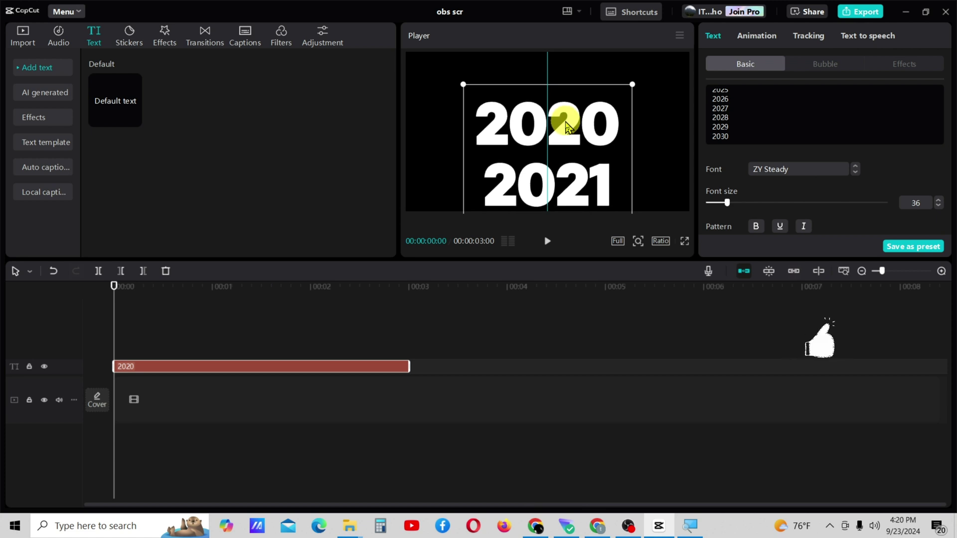
pyautogui.moveTo(566, 126); pyautogui.dragTo(574, 127)
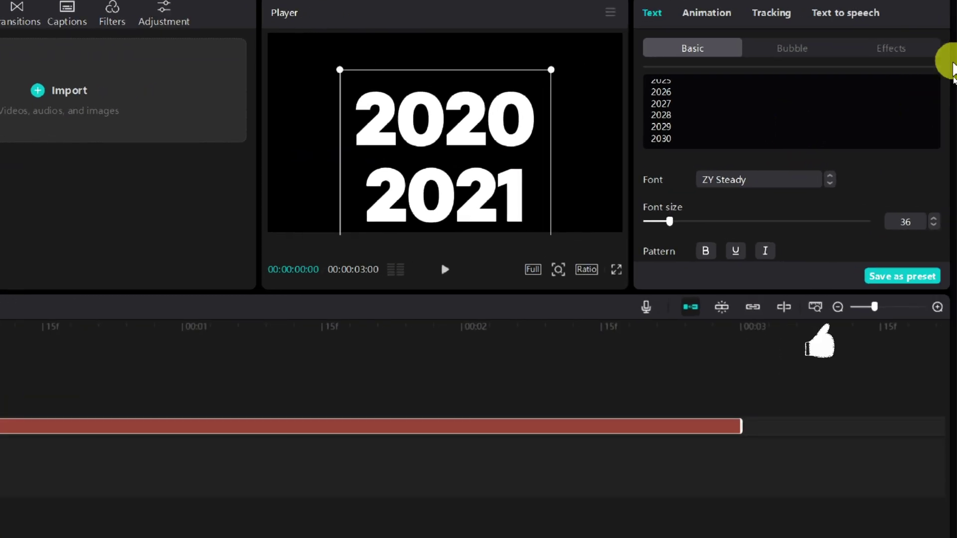
pyautogui.moveTo(947, 107)
pyautogui.mouseDown()
pyautogui.moveTo(941, 99)
pyautogui.moveTo(953, 185)
pyautogui.moveTo(945, 224)
pyautogui.moveTo(946, 181)
pyautogui.mouseUp()
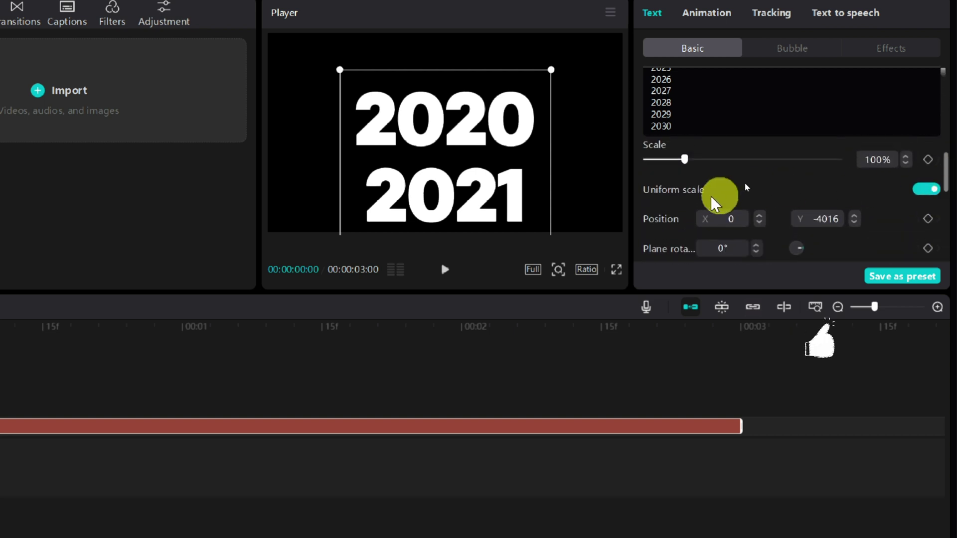
pyautogui.click(928, 219)
pyautogui.scroll(3, 877, 126)
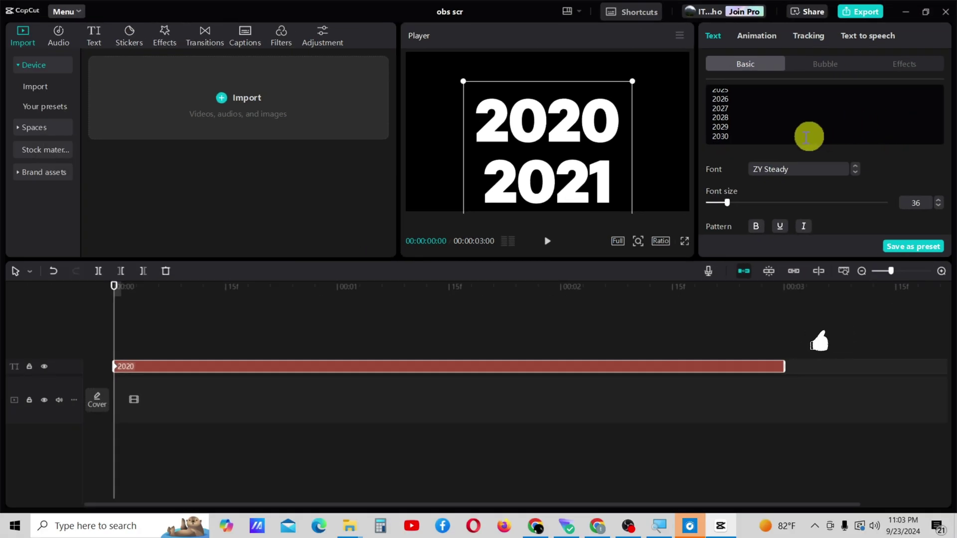
# At the clip's end, 00:00:03:00, reposition the year list vertically so 2030 is centred in the frame
pyautogui.moveTo(117, 288); pyautogui.dragTo(786, 434)
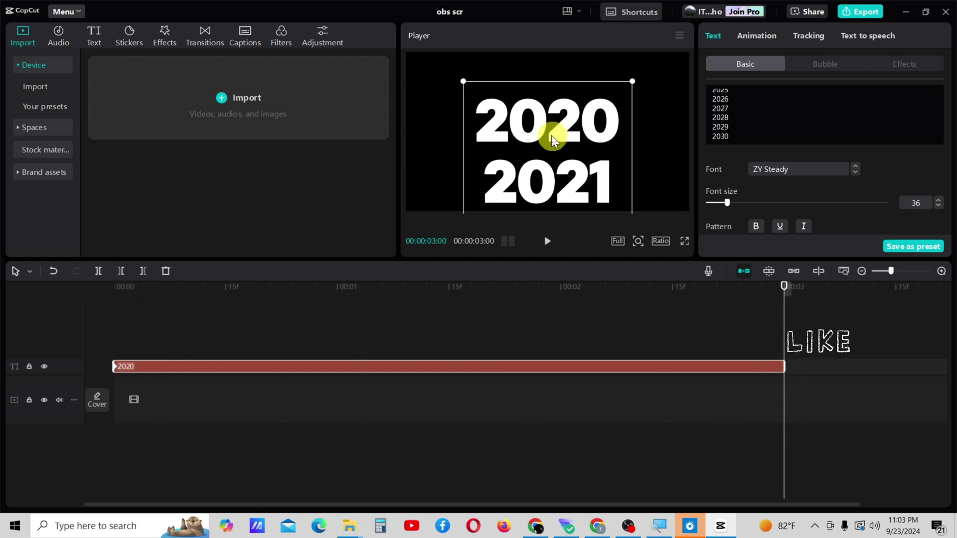
pyautogui.moveTo(546, 202); pyautogui.dragTo(566, 122)
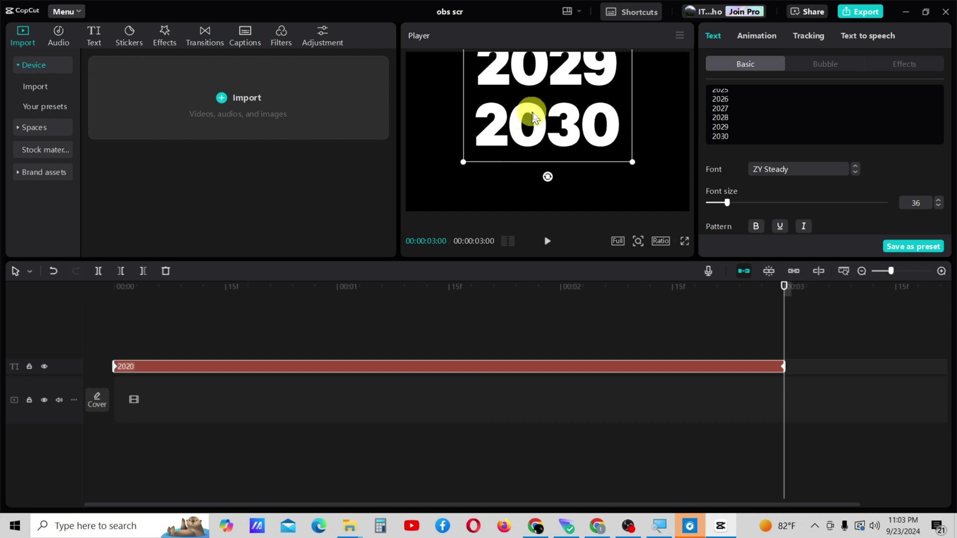
pyautogui.moveTo(545, 123); pyautogui.dragTo(542, 117)
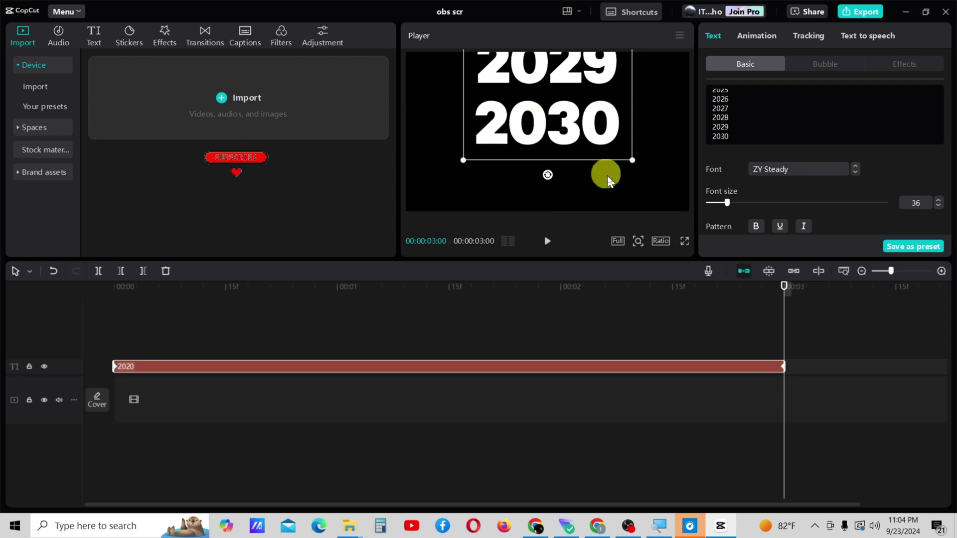
# Play back the clip to check the scrolling movement from 2020 to 2030
pyautogui.click(547, 243)
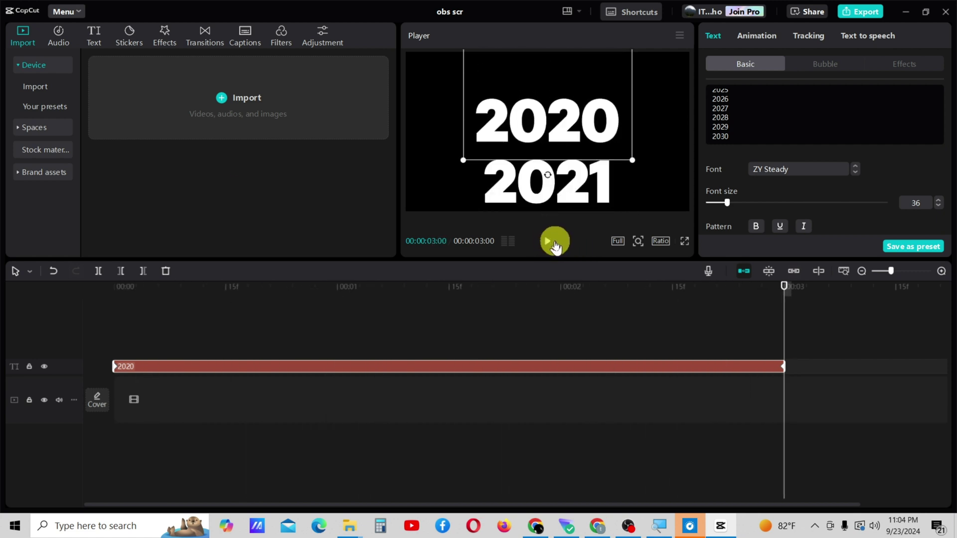
pyautogui.click(554, 244)
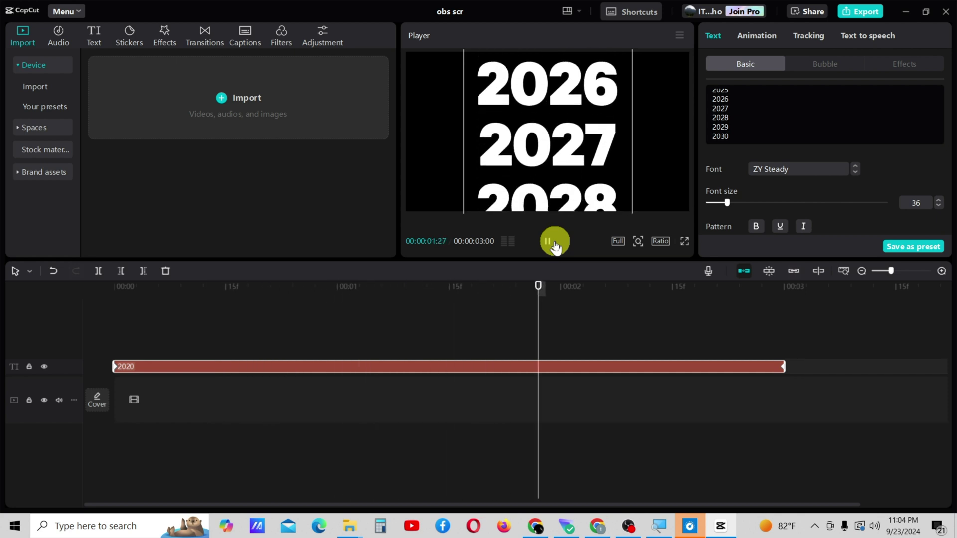
pyautogui.click(555, 244)
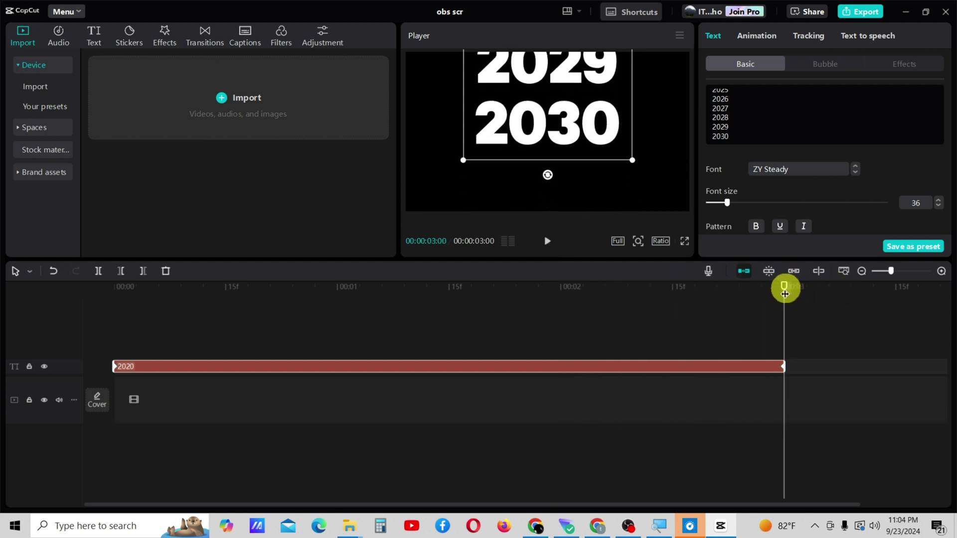
# Return to the clip's start, show its keyframe animation and expand the curve of the Transform y property
pyautogui.moveTo(786, 288); pyautogui.dragTo(85, 345)
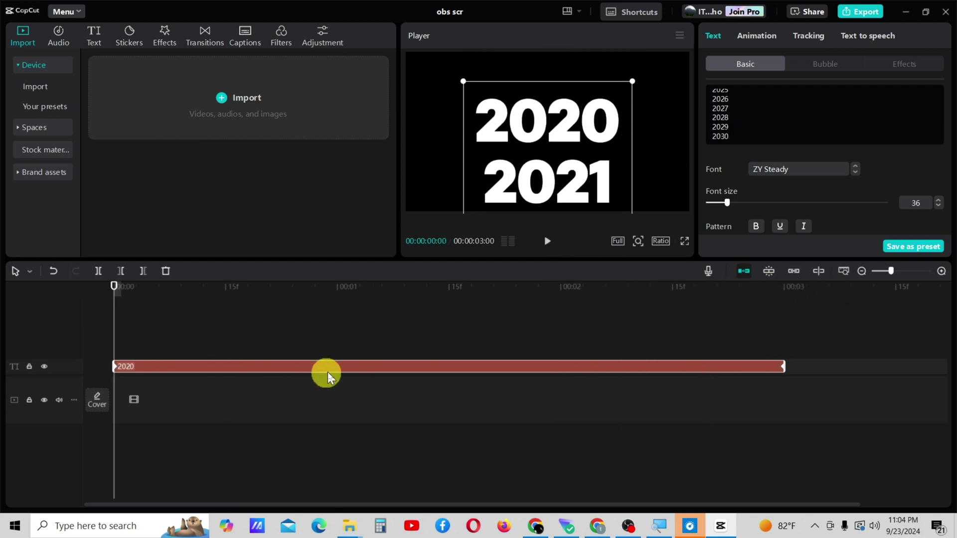
pyautogui.rightClick(345, 366)
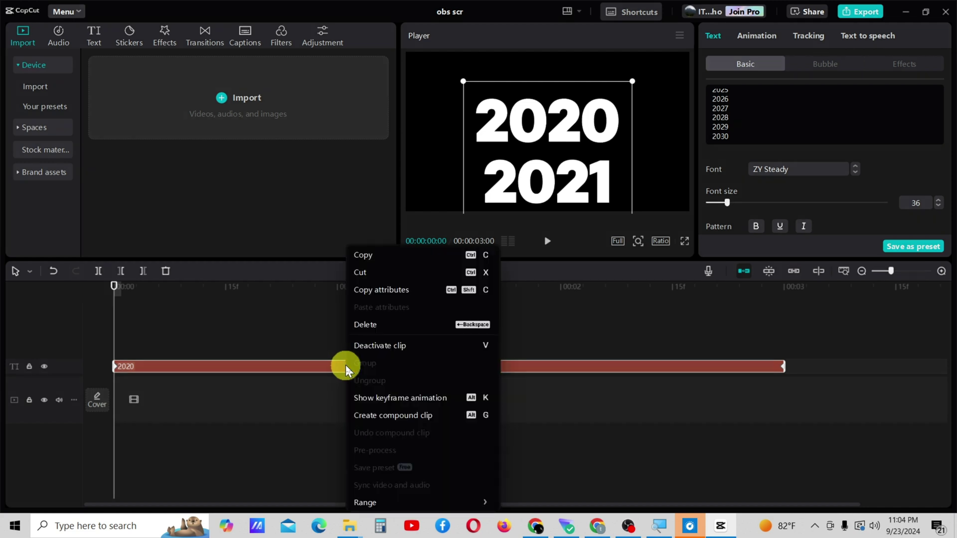
pyautogui.click(394, 398)
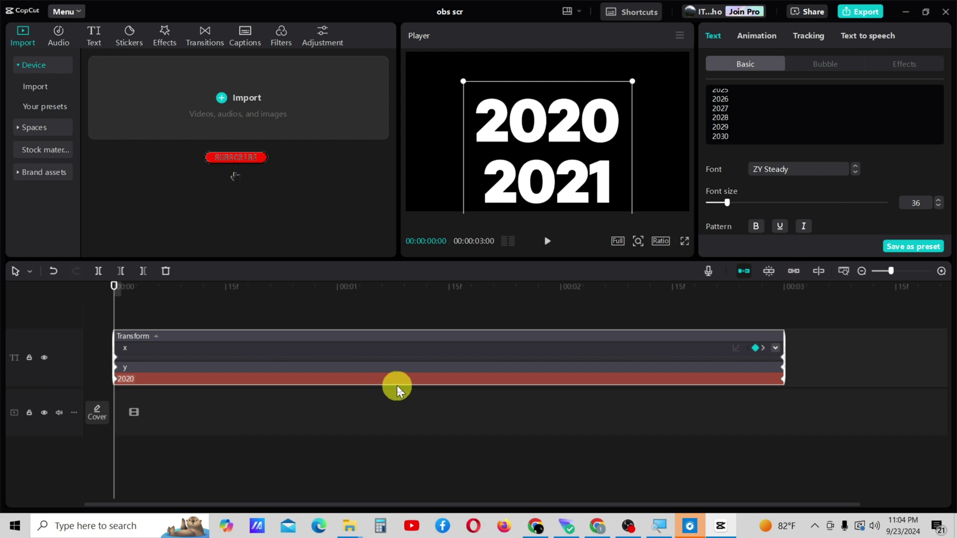
pyautogui.click(213, 366)
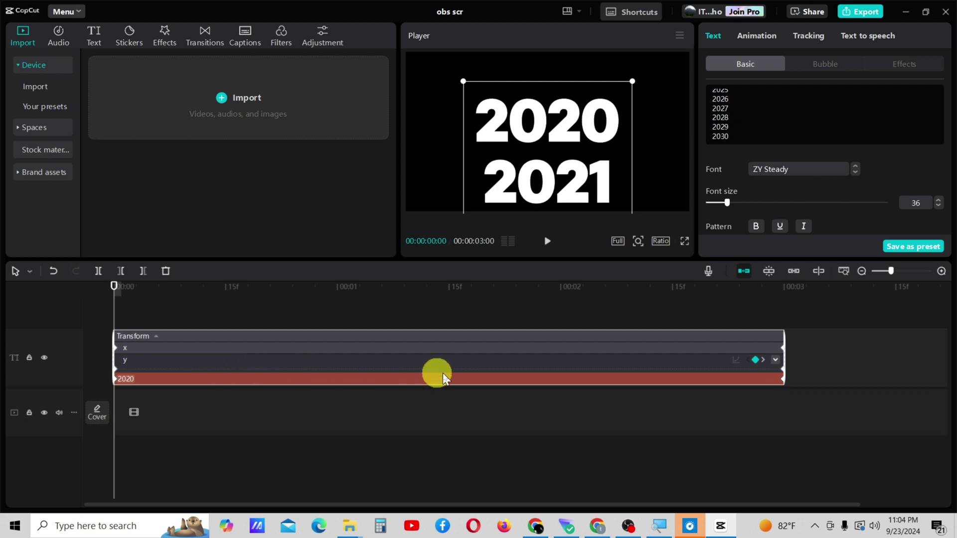
pyautogui.click(775, 358)
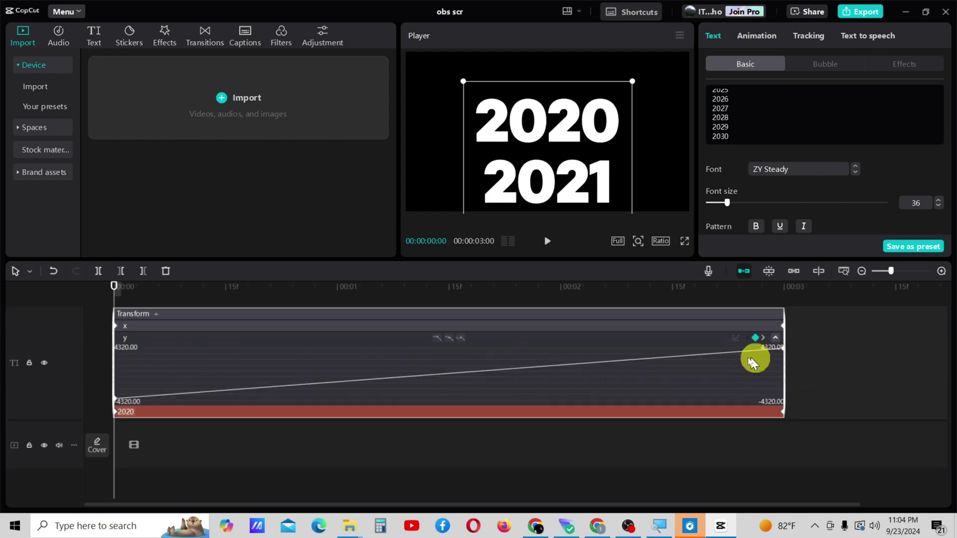
# Try the Ease In 1, Ease In 2, Ease Out 1 and Ease Out 2 graphs on the first y keyframe, and apply Ease Out 3
pyautogui.rightClick(116, 399)
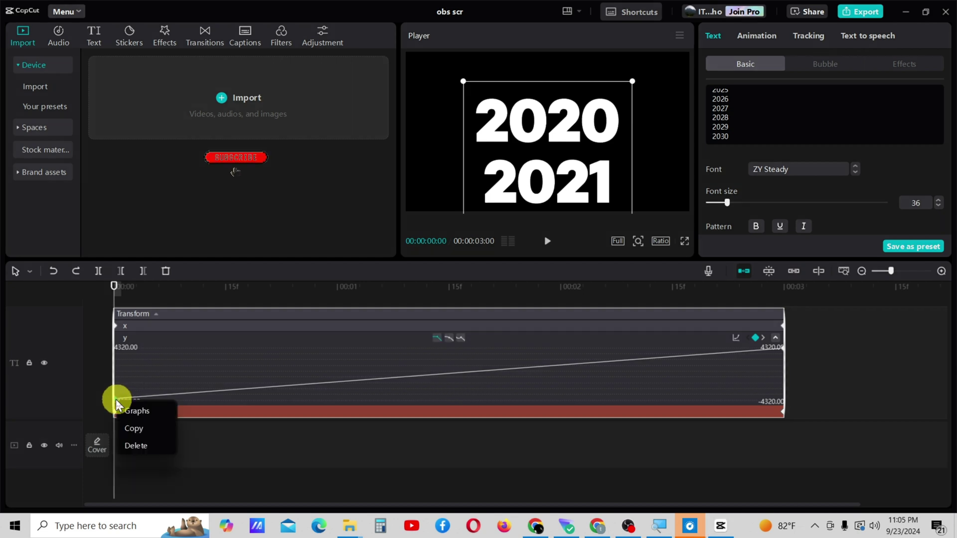
pyautogui.click(135, 412)
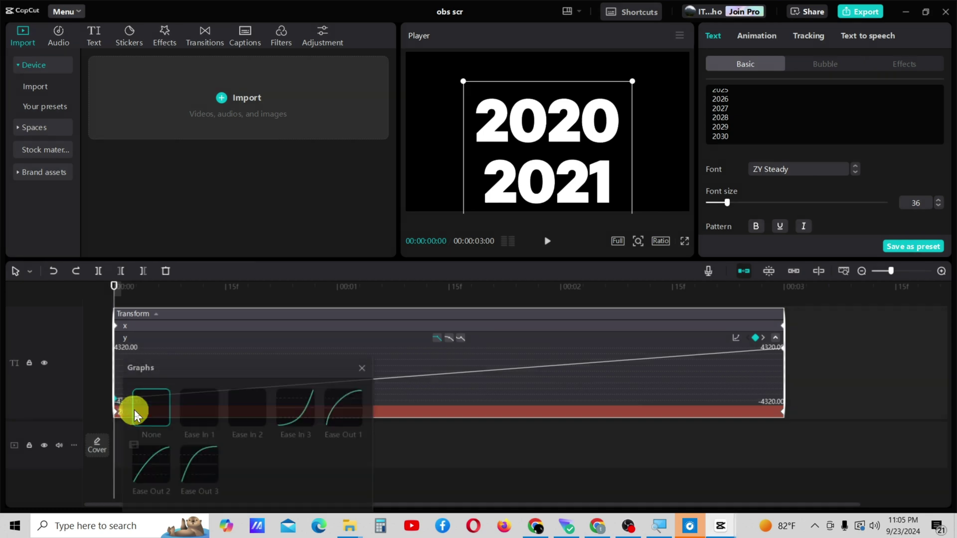
pyautogui.click(205, 411)
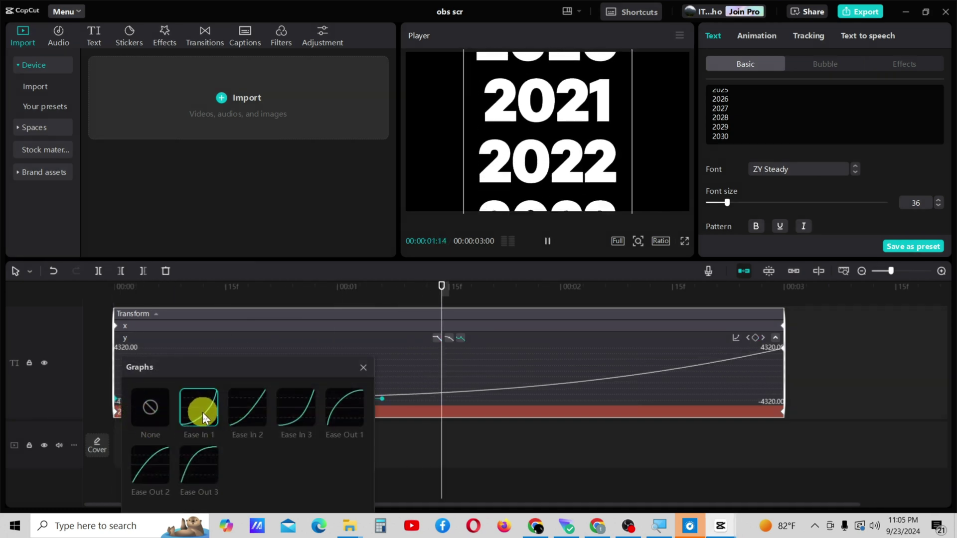
pyautogui.click(250, 416)
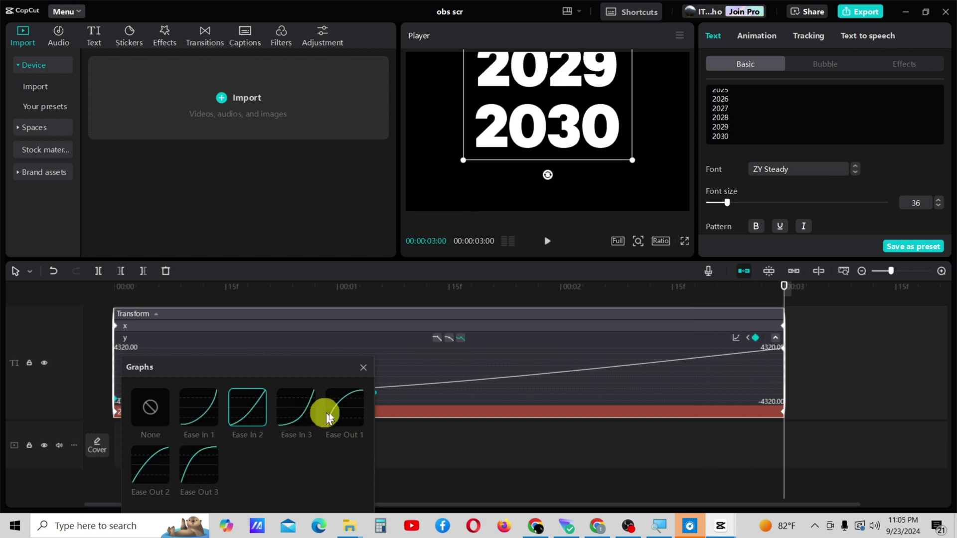
pyautogui.click(343, 413)
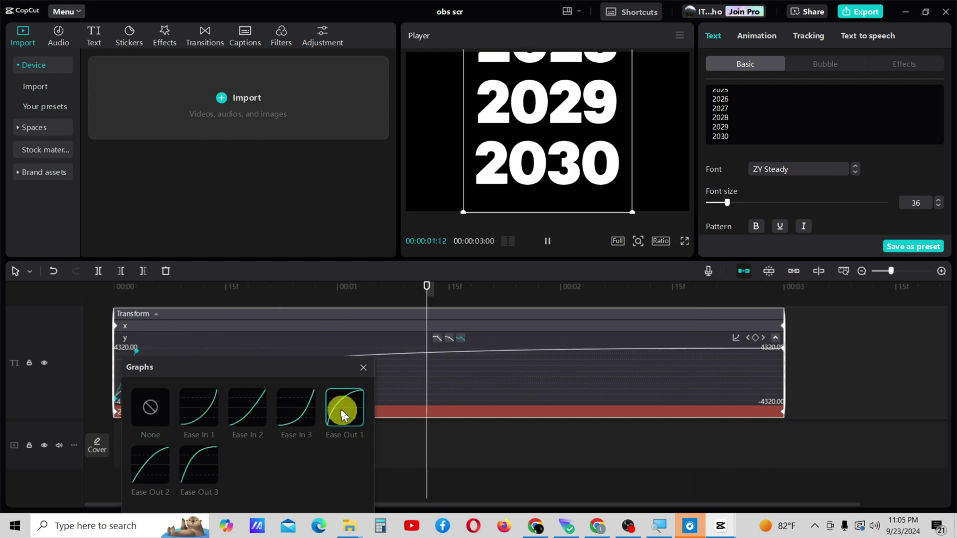
pyautogui.click(145, 461)
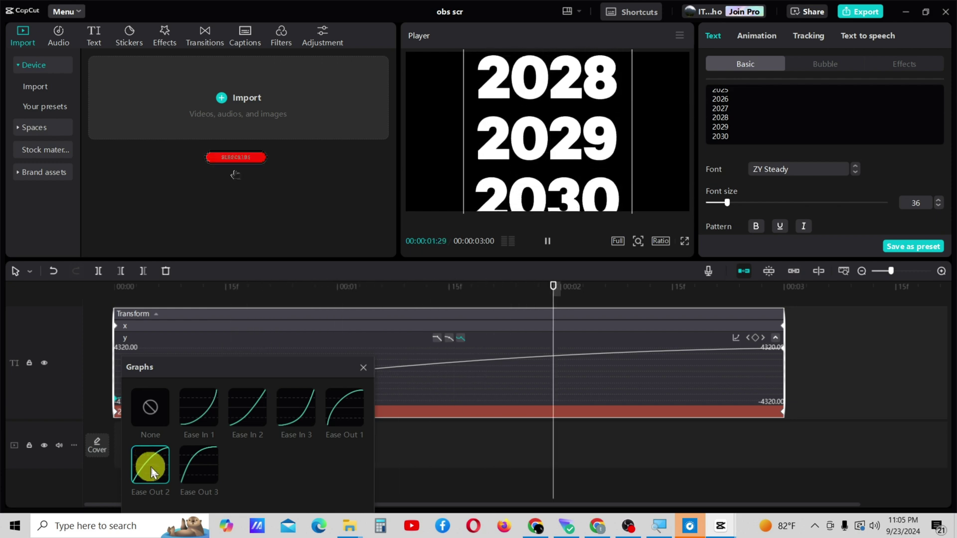
pyautogui.click(199, 461)
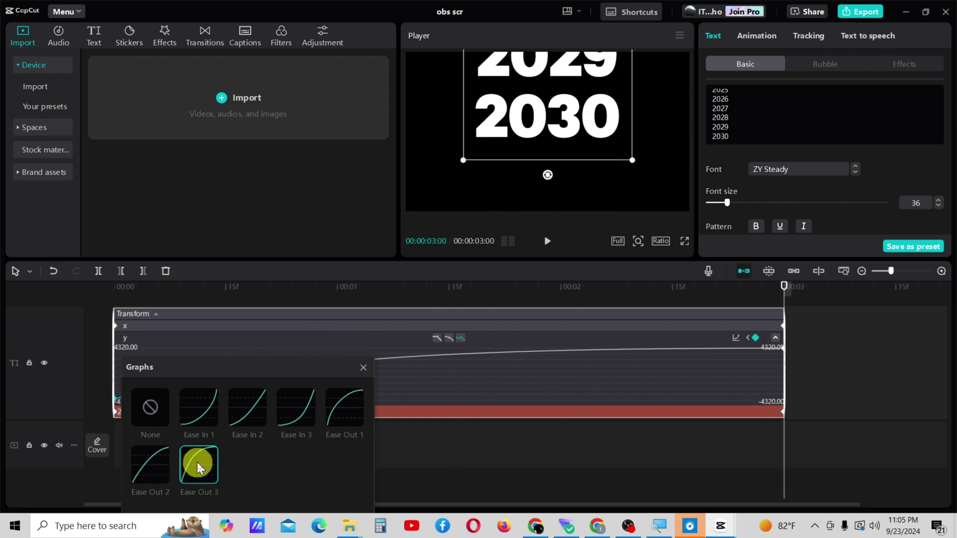
pyautogui.click(363, 367)
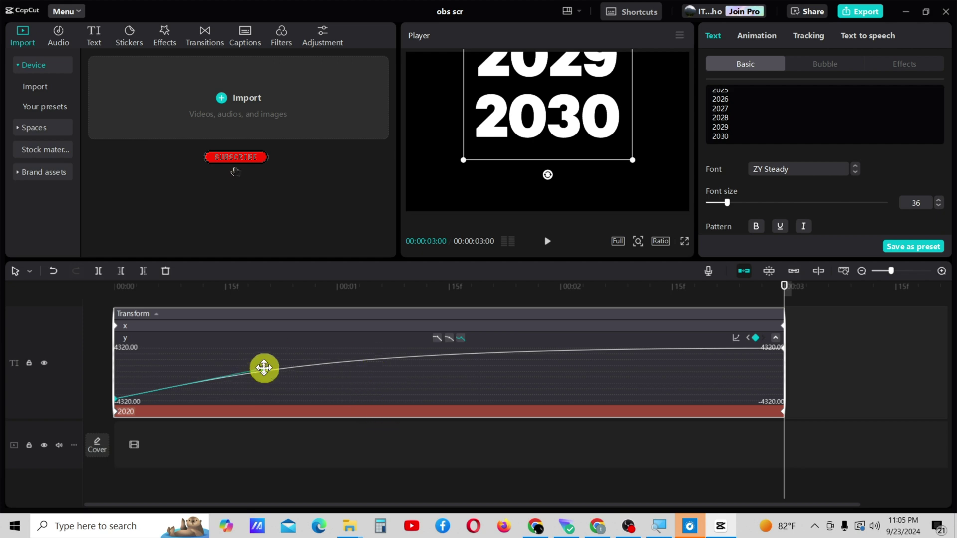
# Flatten the first y keyframe's curve handle so the movement starts slowly, and play back the animation
pyautogui.moveTo(263, 369); pyautogui.dragTo(285, 400)
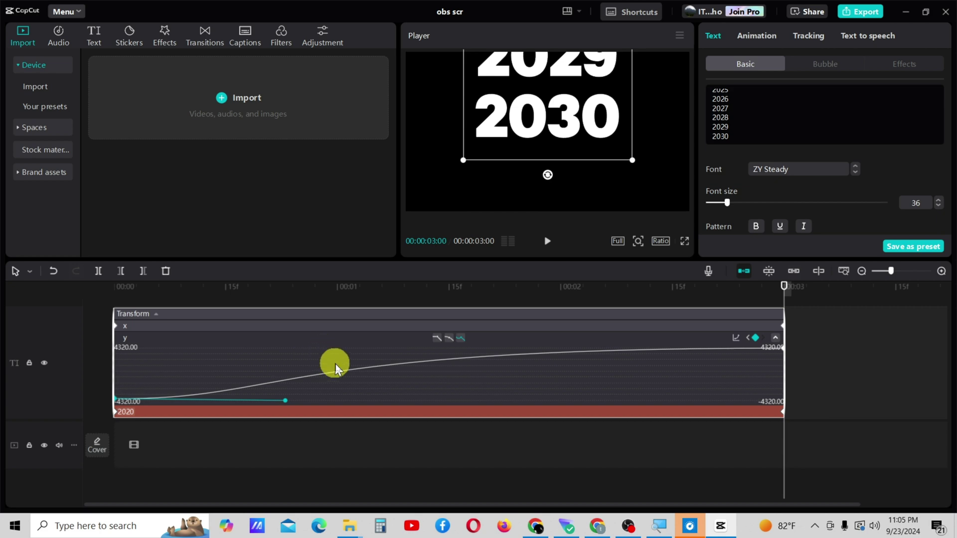
pyautogui.click(547, 241)
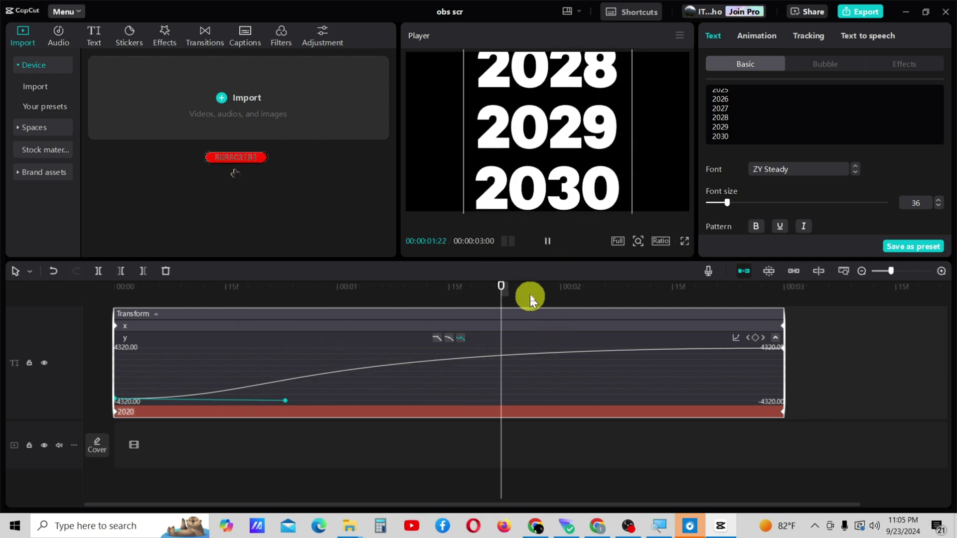
pyautogui.click(546, 242)
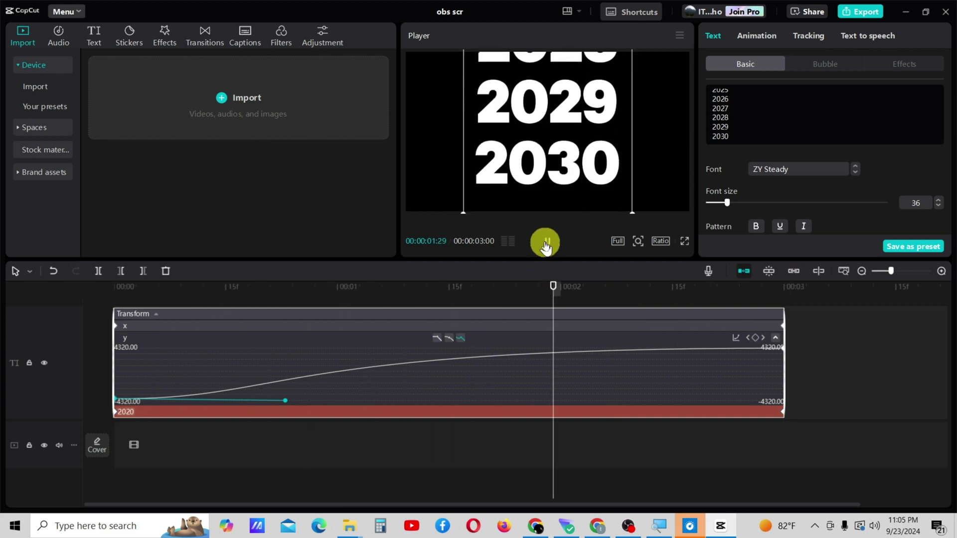
# Create a compound clip from the animated year text clip
pyautogui.click(482, 371)
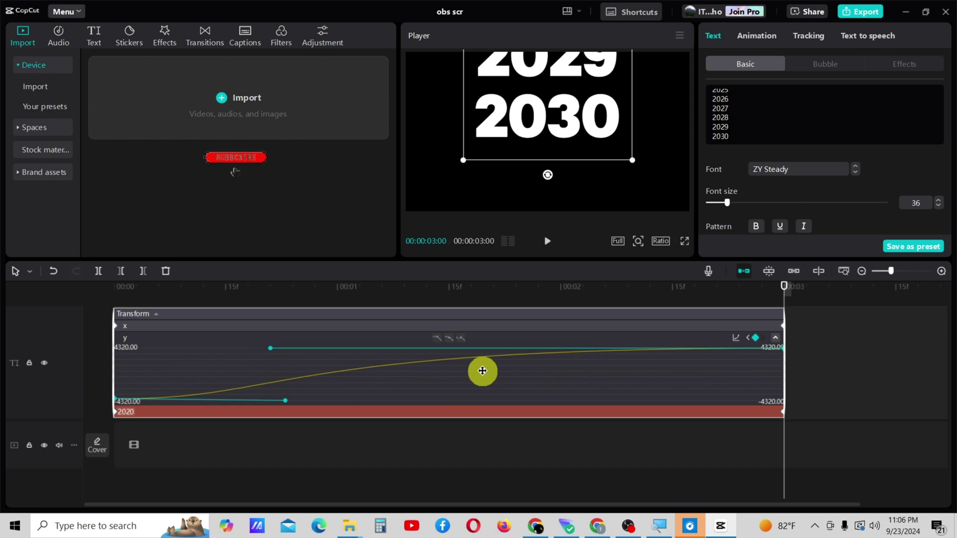
pyautogui.rightClick(488, 372)
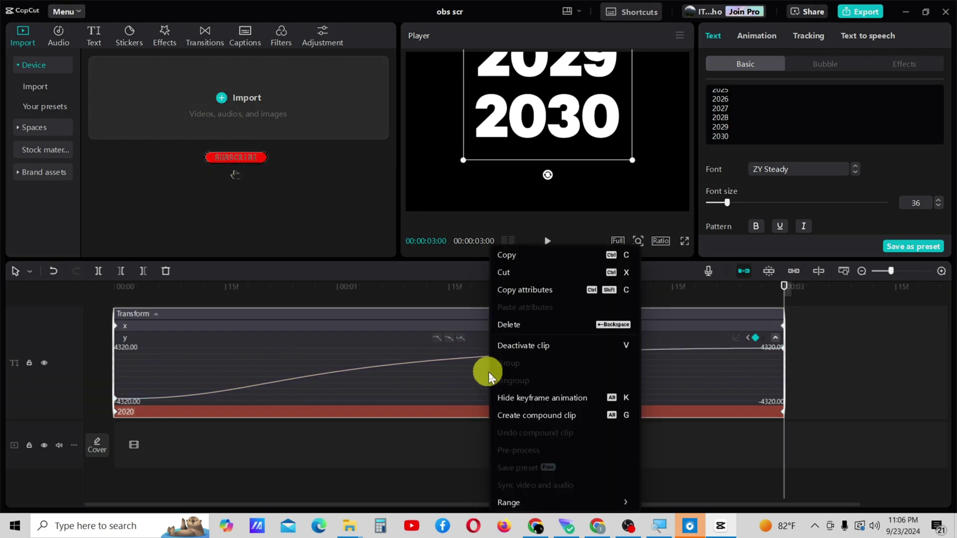
pyautogui.click(512, 418)
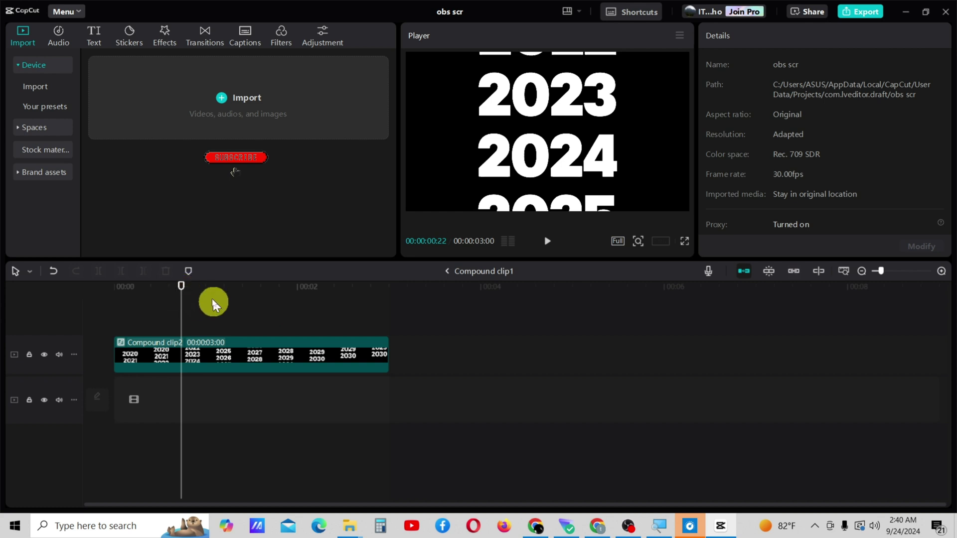
# Return to the start of the timeline and apply a Rectangle mask to the compound clip
pyautogui.moveTo(182, 285); pyautogui.dragTo(109, 293)
pyautogui.click(219, 343)
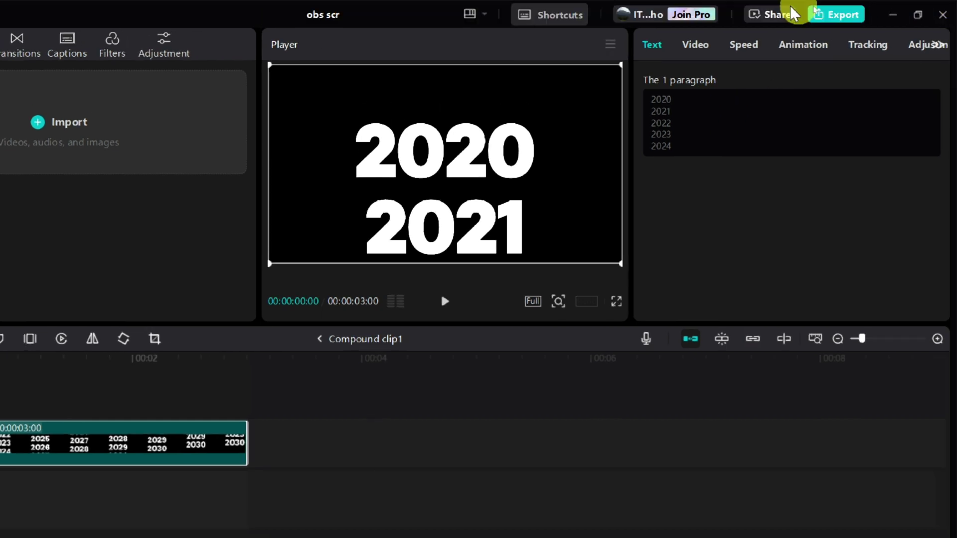
pyautogui.click(743, 20)
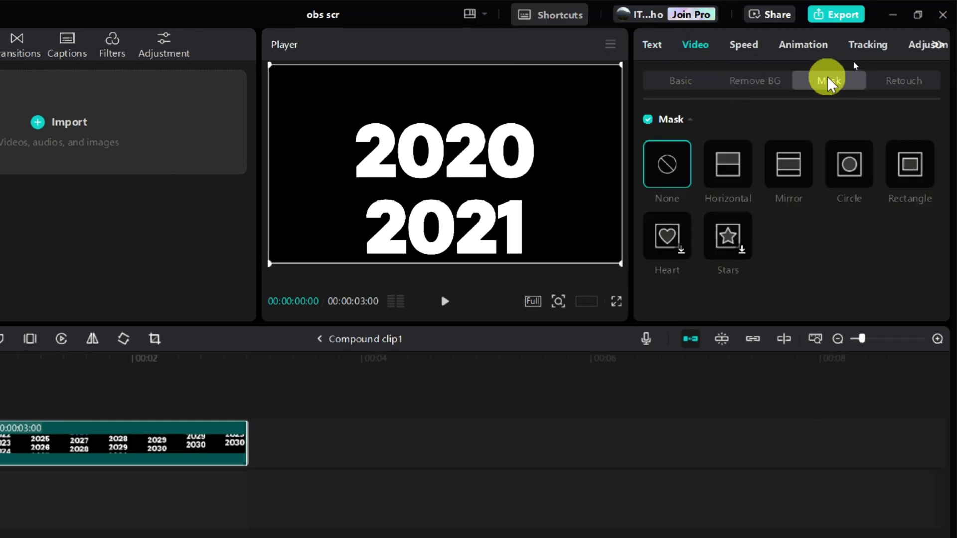
pyautogui.click(916, 172)
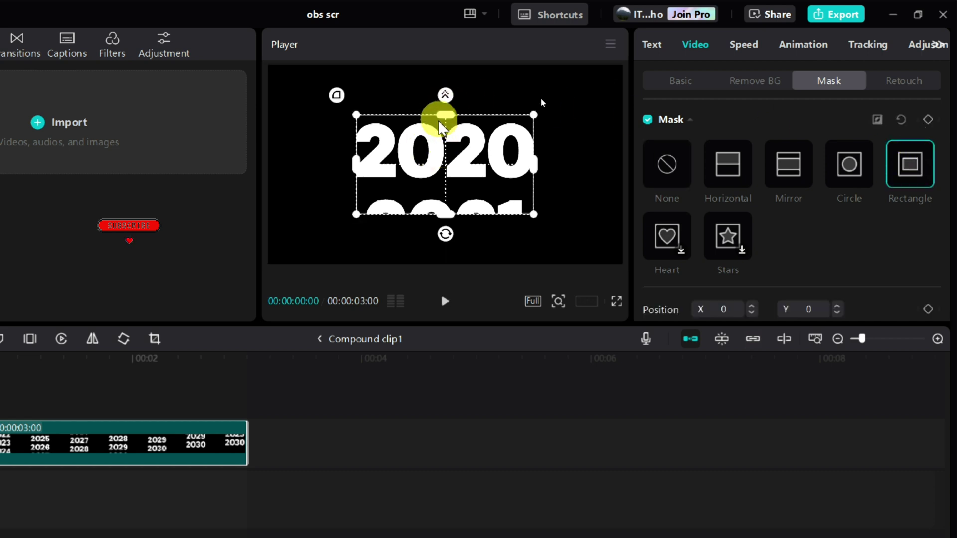
# Reshape and reposition the rectangle mask around the 2020 text, at about X -27, Y 68
pyautogui.moveTo(444, 213); pyautogui.dragTo(444, 194)
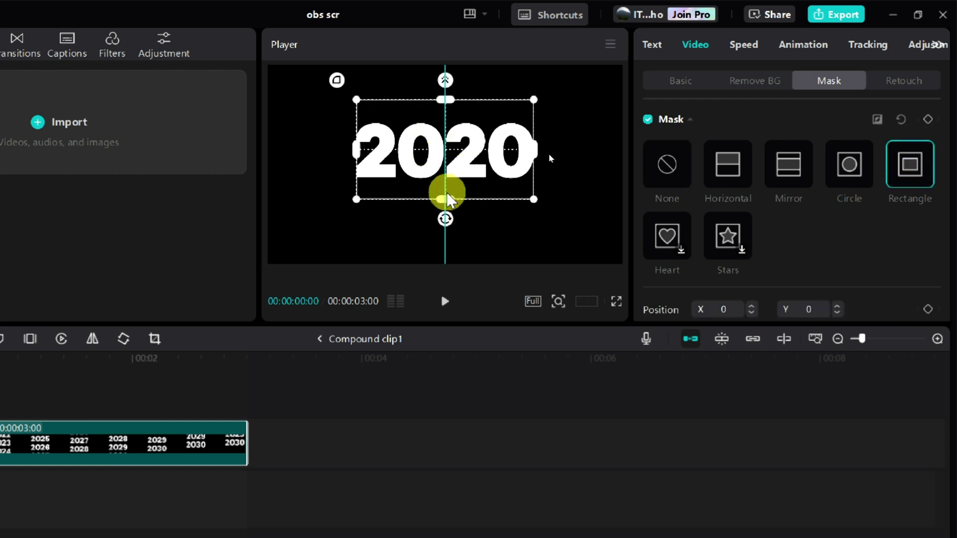
pyautogui.moveTo(455, 96); pyautogui.dragTo(443, 117)
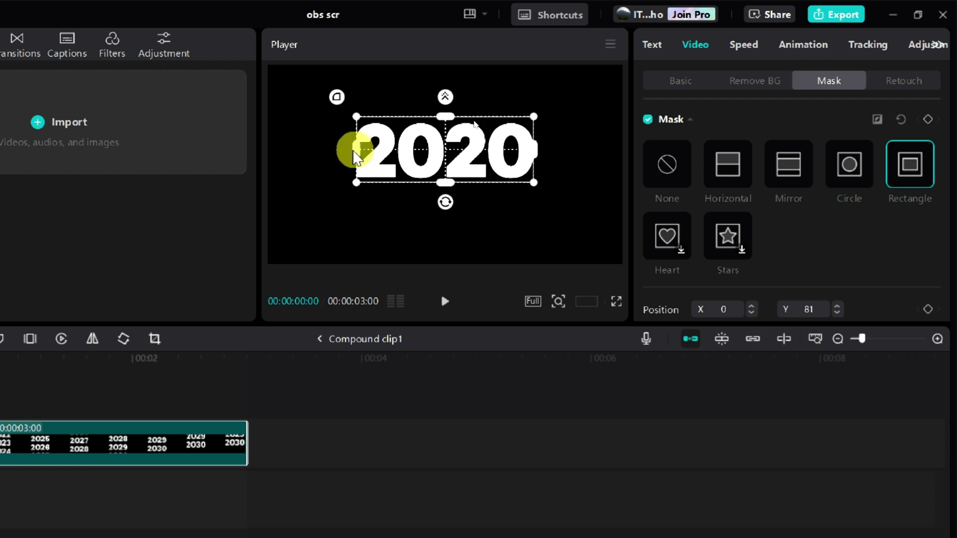
pyautogui.moveTo(352, 149); pyautogui.dragTo(342, 150)
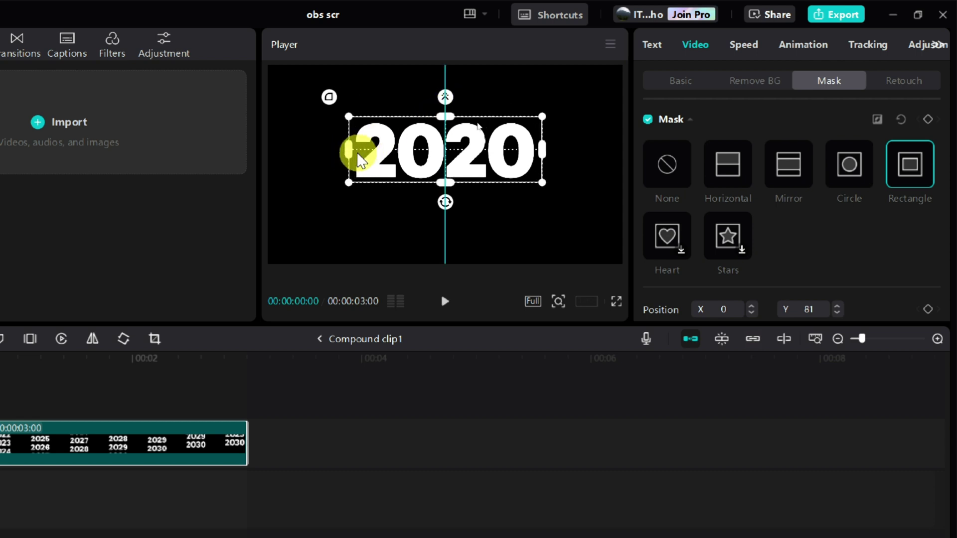
pyautogui.moveTo(402, 121); pyautogui.dragTo(395, 124)
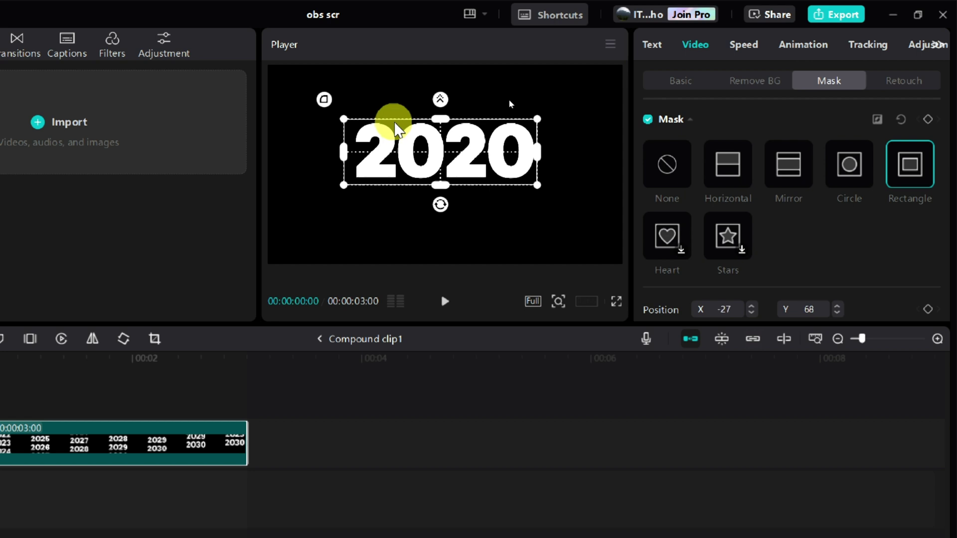
# Try a taller rectangle mask that also covers part of 2021, and play back the clip from the start
pyautogui.moveTo(440, 187); pyautogui.dragTo(464, 239)
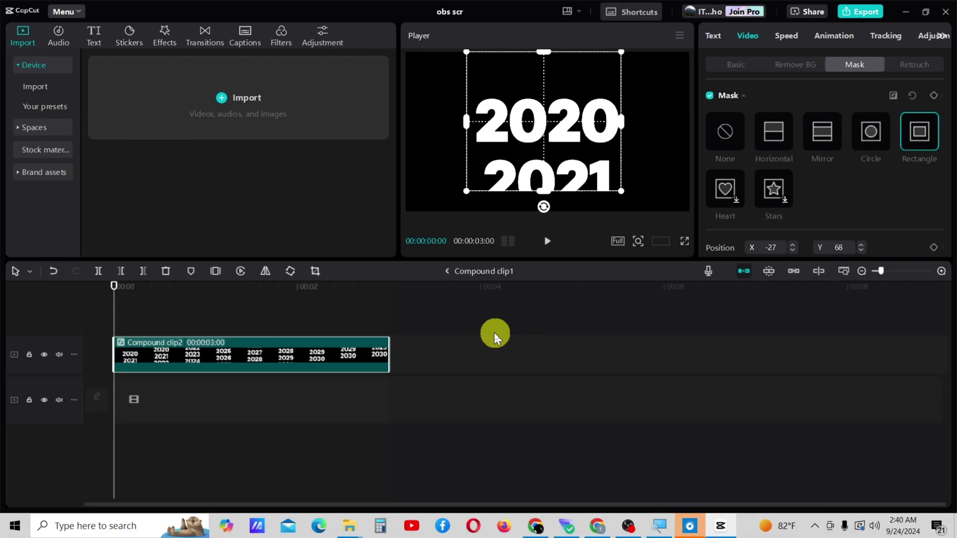
pyautogui.click(377, 421)
pyautogui.click(255, 359)
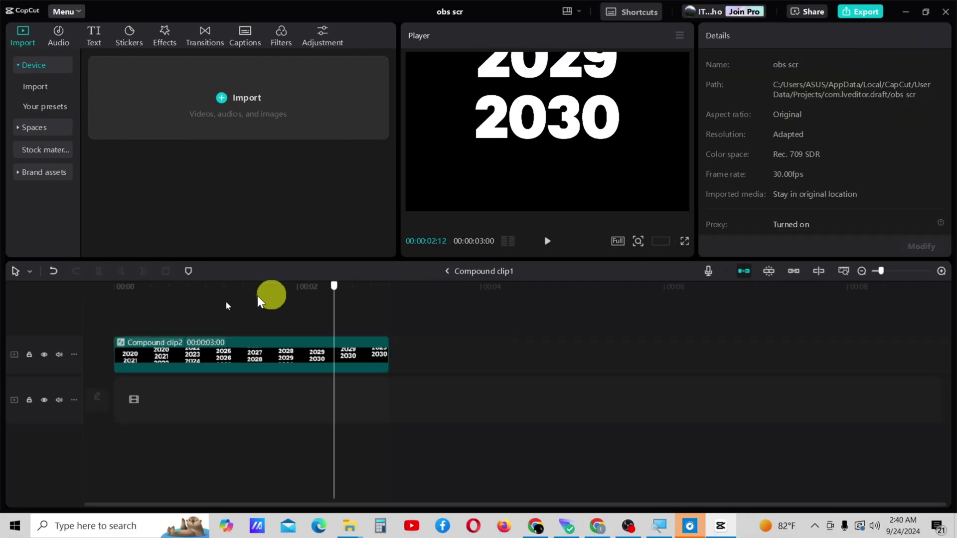
pyautogui.press('Home')
pyautogui.click(547, 242)
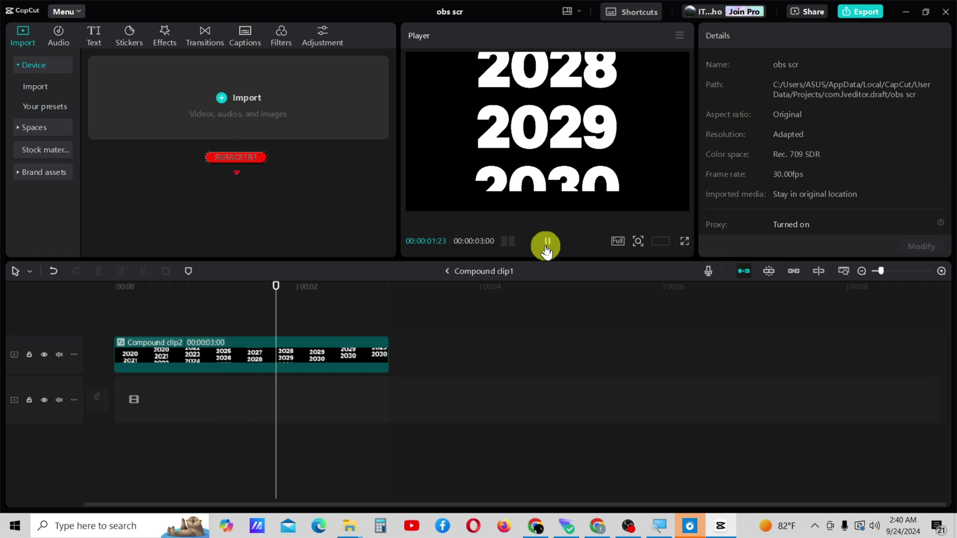
pyautogui.press('Home')
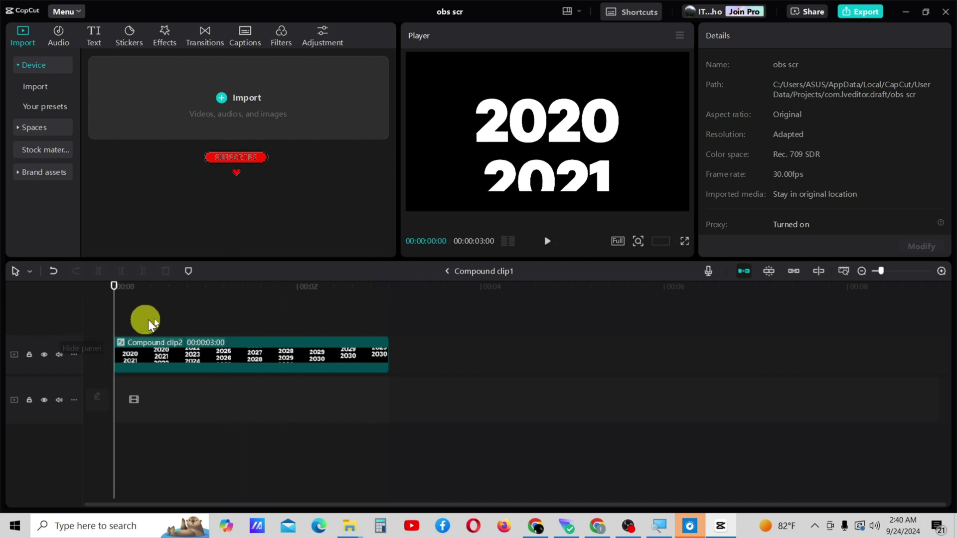
# Shrink the compound clip's rectangle mask vertically and horizontally so it closely frames only 2020
pyautogui.click(164, 348)
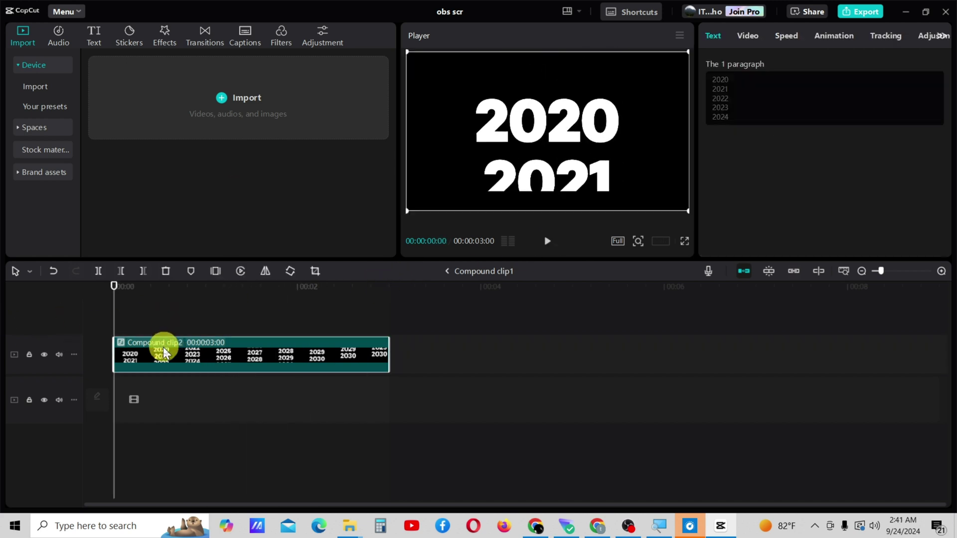
pyautogui.click(745, 35)
pyautogui.moveTo(540, 192); pyautogui.dragTo(547, 145)
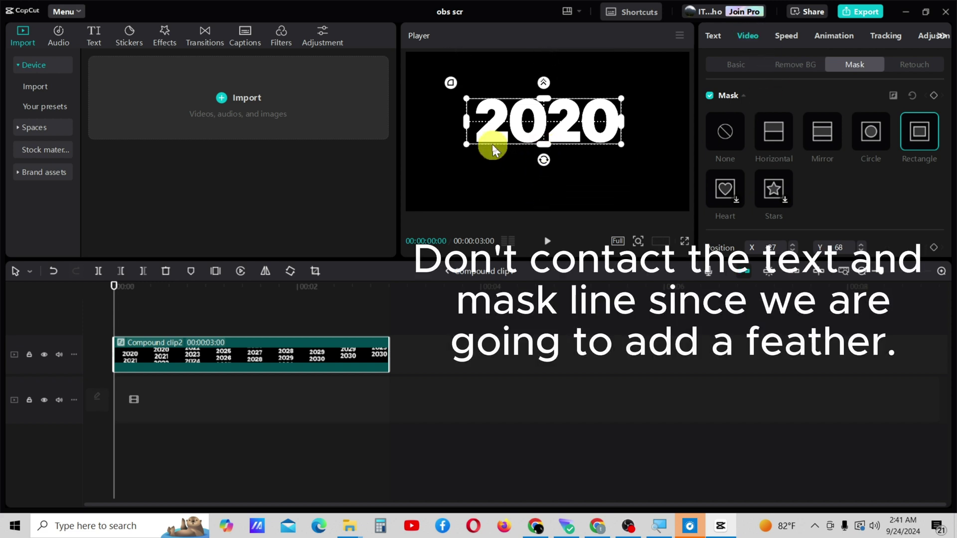
pyautogui.moveTo(473, 124); pyautogui.dragTo(560, 124)
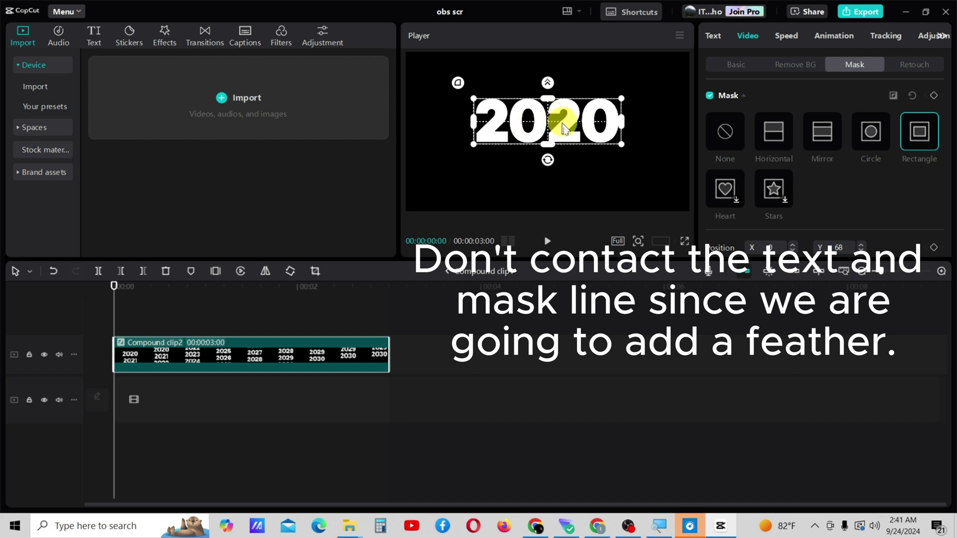
# Play back the masked year counter and return to the start of the timeline
pyautogui.click(716, 363)
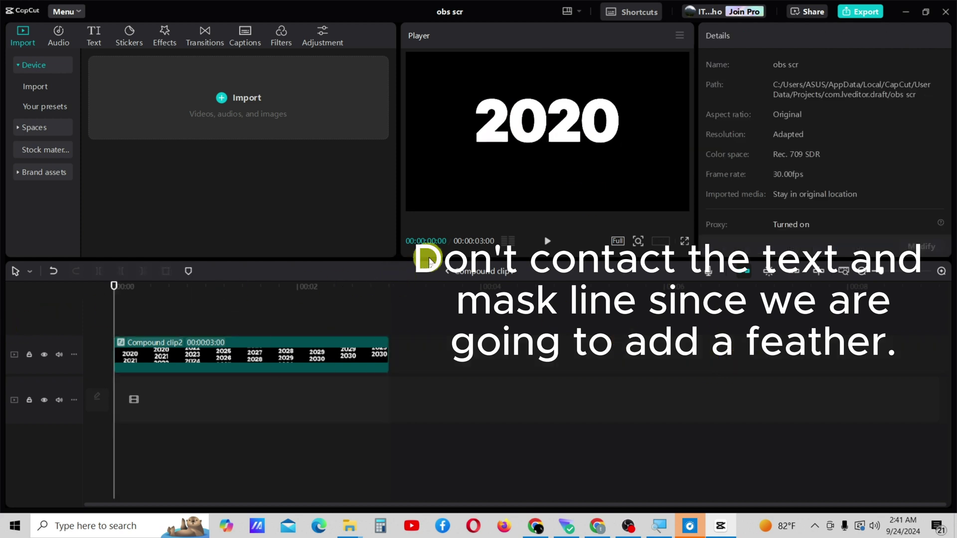
pyautogui.click(547, 241)
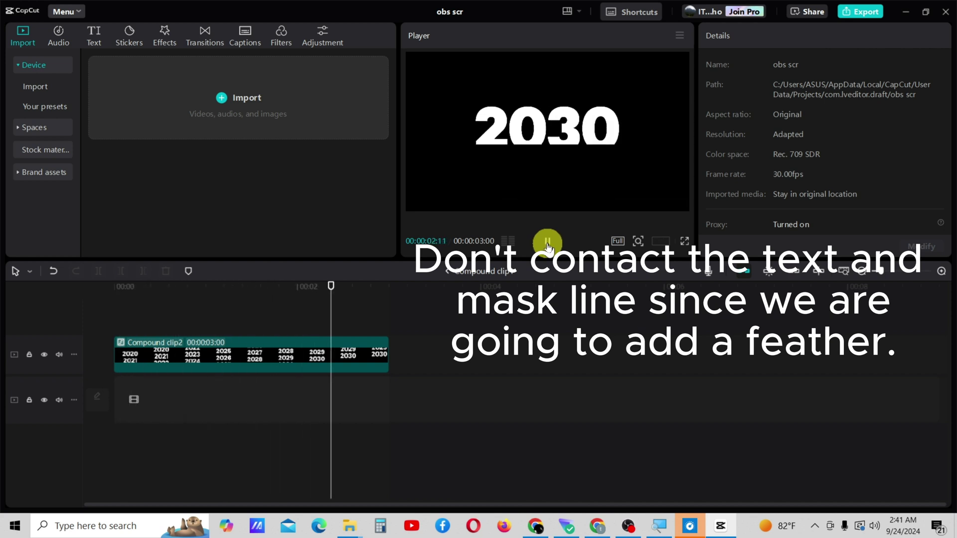
pyautogui.moveTo(387, 294); pyautogui.dragTo(114, 323)
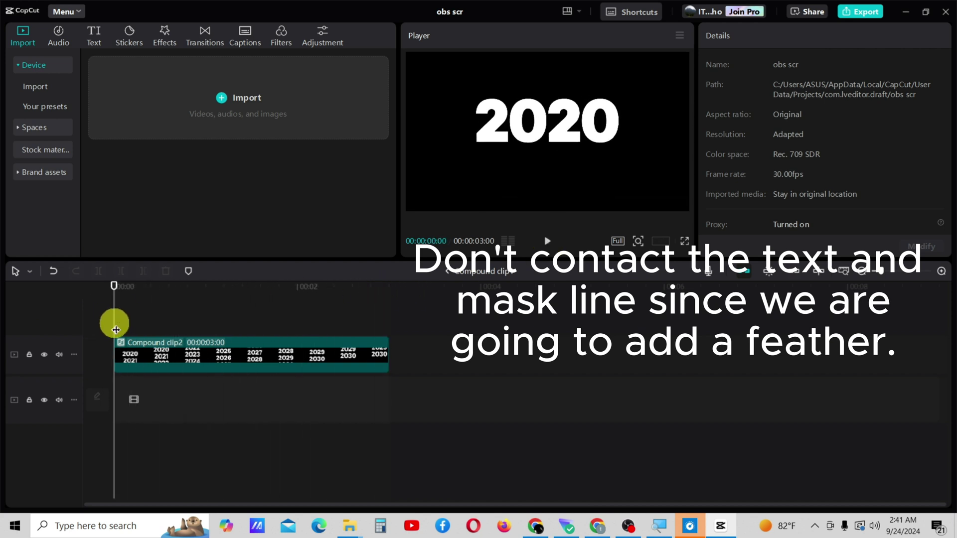
# Enlarge the rectangle mask to about 1054 by 439, leaving a gap around 2020, and set its feather to 14
pyautogui.click(122, 349)
pyautogui.click(754, 36)
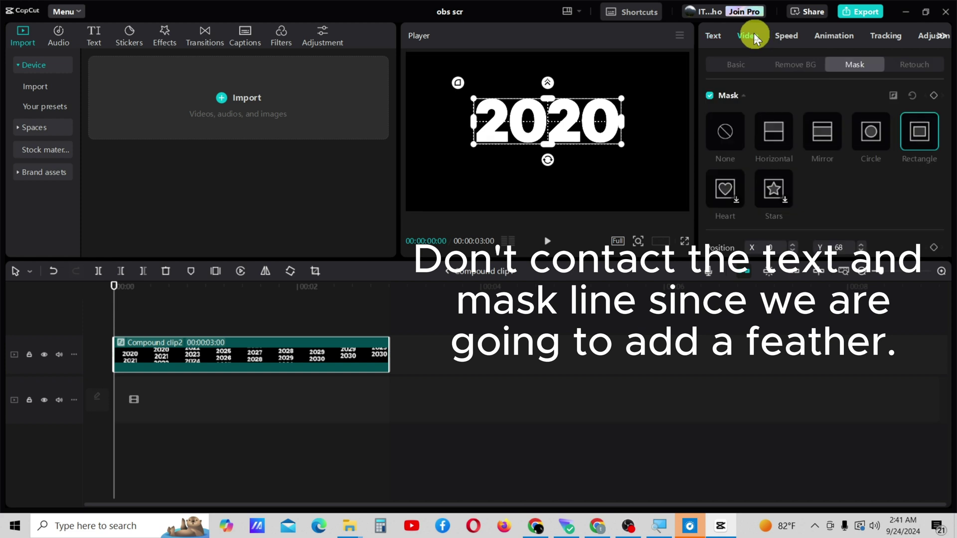
pyautogui.moveTo(552, 142); pyautogui.dragTo(548, 154)
pyautogui.moveTo(474, 122); pyautogui.dragTo(470, 124)
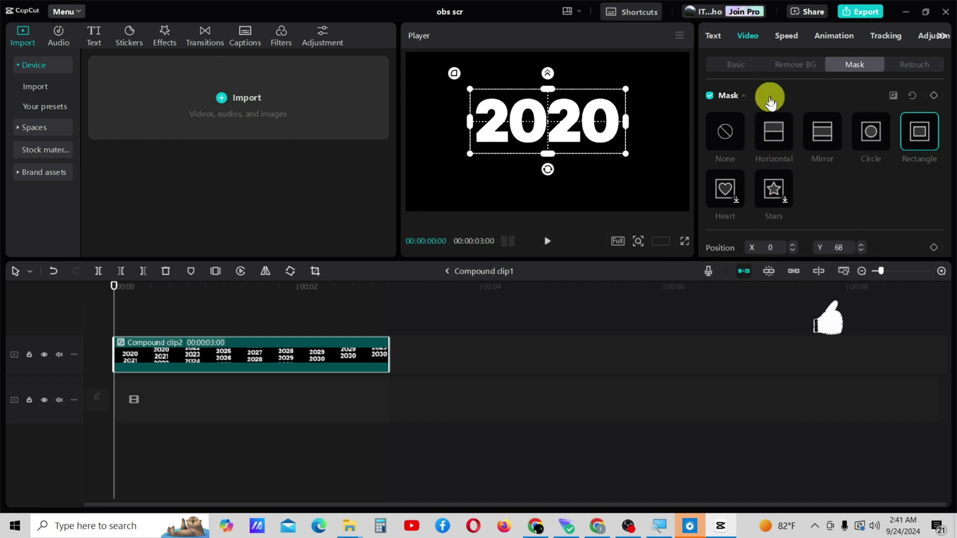
pyautogui.scroll(-3, 933, 97)
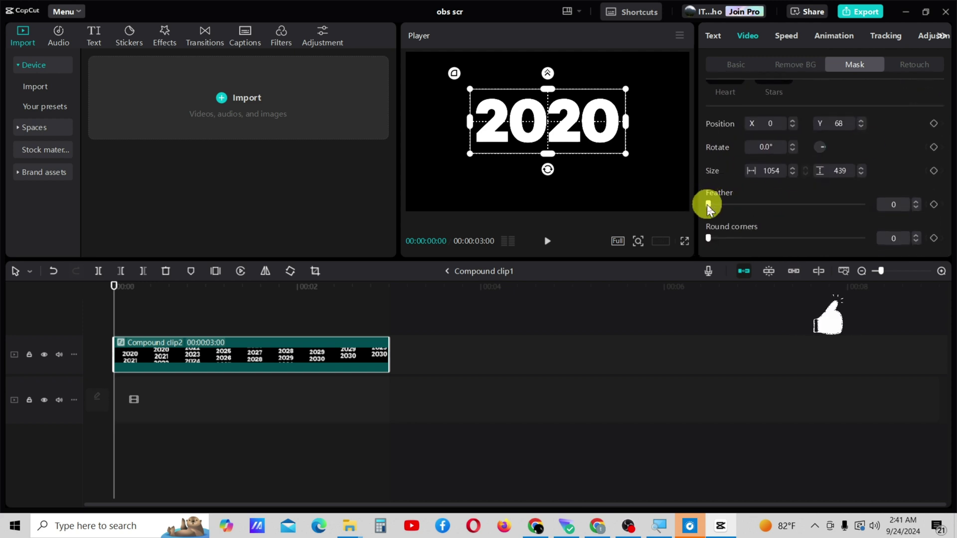
pyautogui.moveTo(707, 204); pyautogui.dragTo(729, 214)
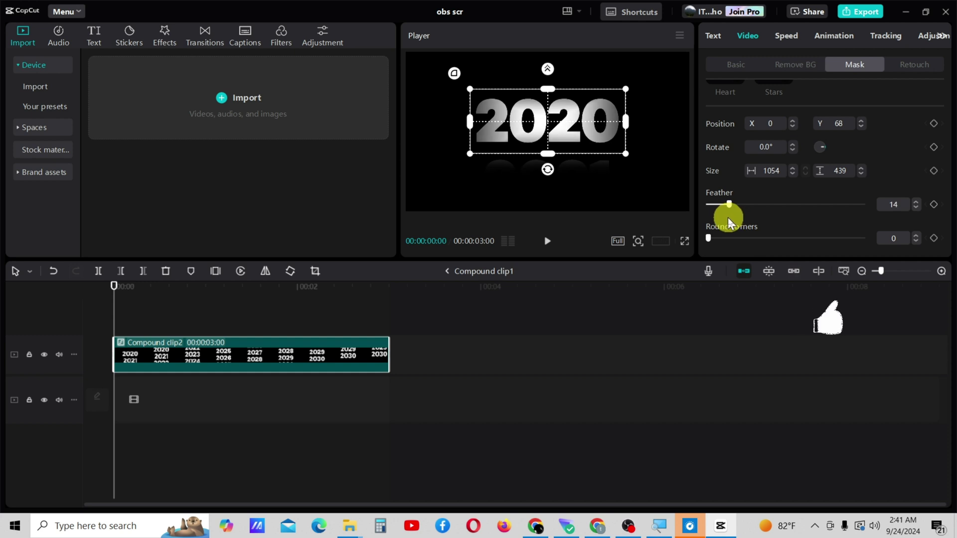
# Play back the feathered counter animation and return to the first frame
pyautogui.click(459, 330)
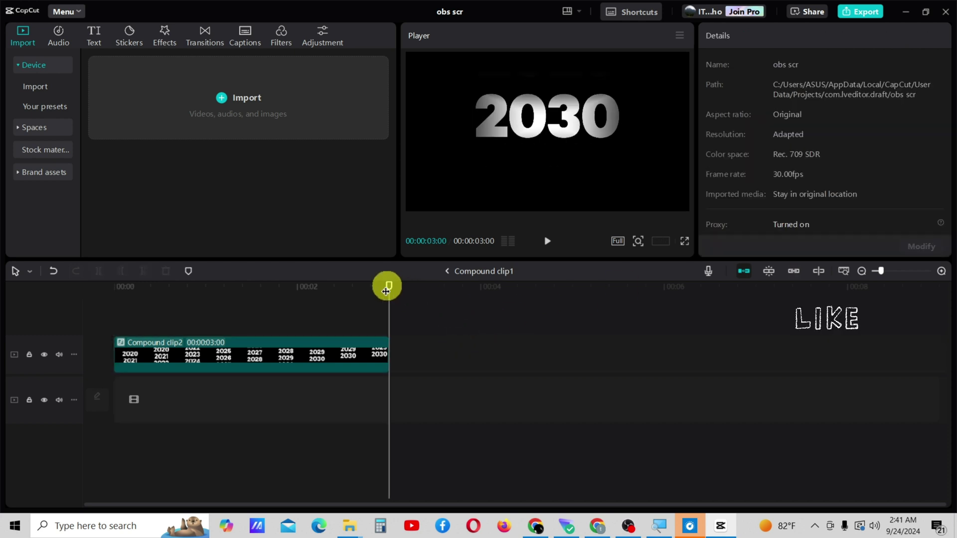
pyautogui.moveTo(387, 285); pyautogui.dragTo(98, 303)
pyautogui.click(545, 244)
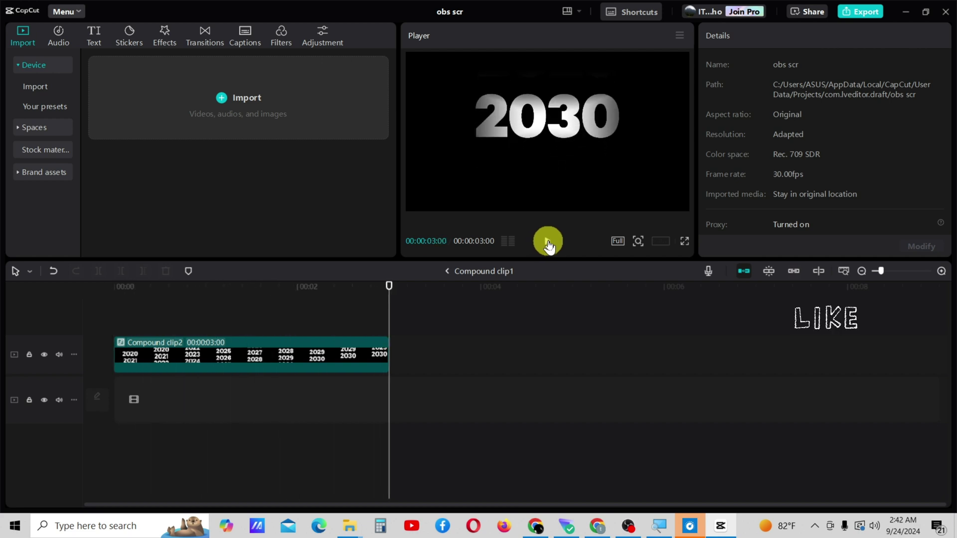
pyautogui.moveTo(389, 287); pyautogui.dragTo(114, 288)
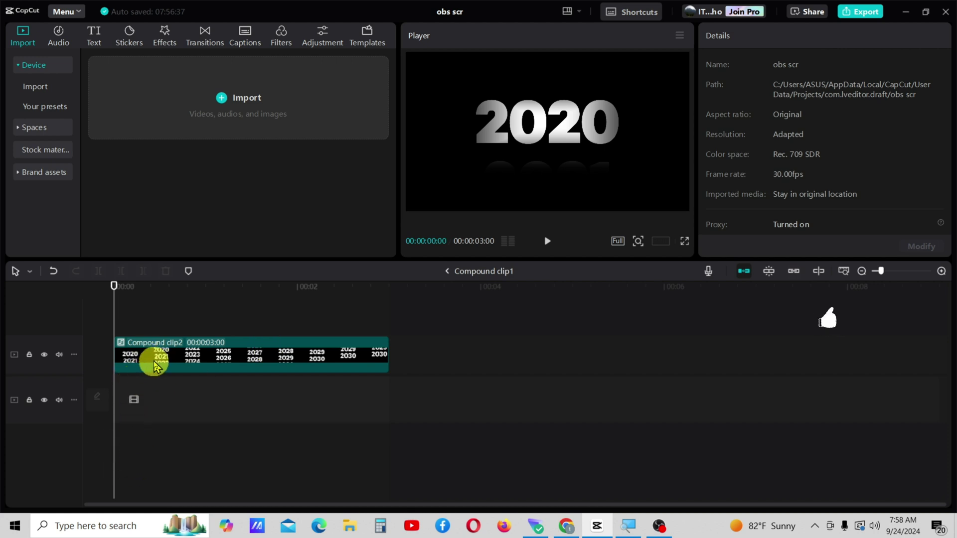
# Open the nested compound clip, nudge the year text slightly upward at the first frame, and return to the parent clip
pyautogui.doubleClick(153, 352)
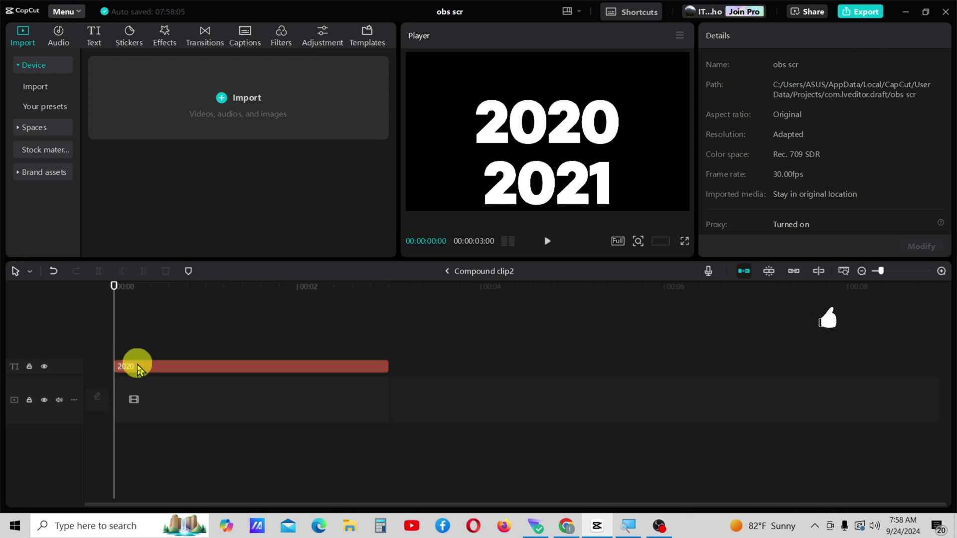
pyautogui.click(145, 371)
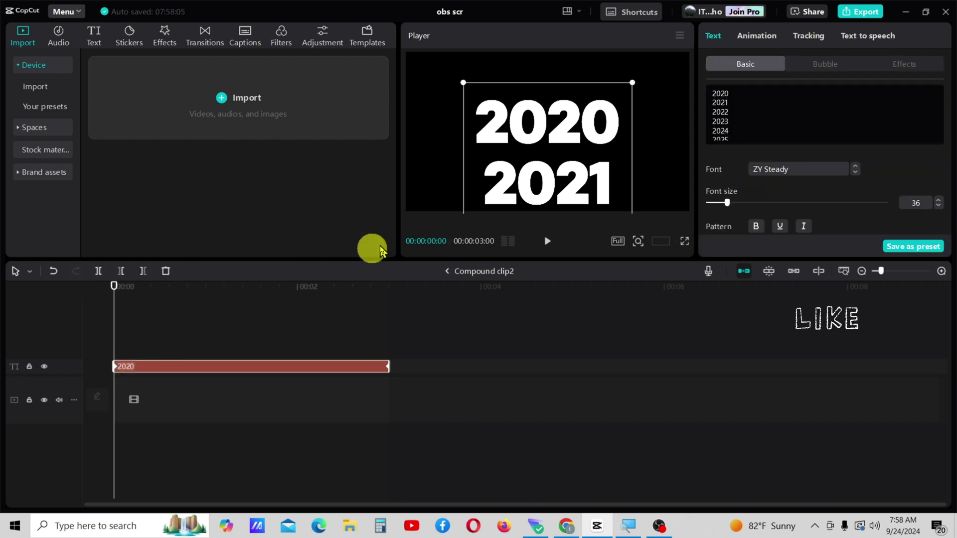
pyautogui.moveTo(539, 119); pyautogui.dragTo(552, 125)
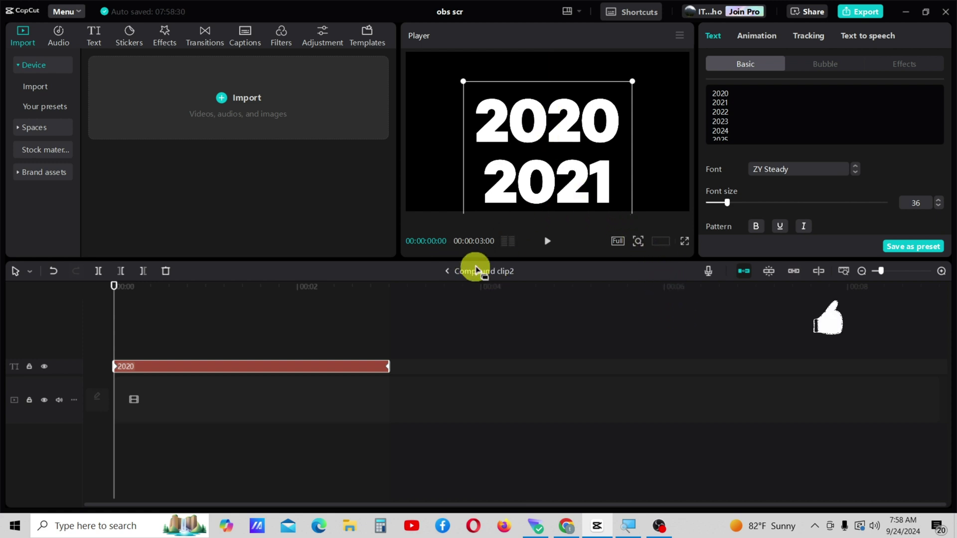
pyautogui.click(448, 272)
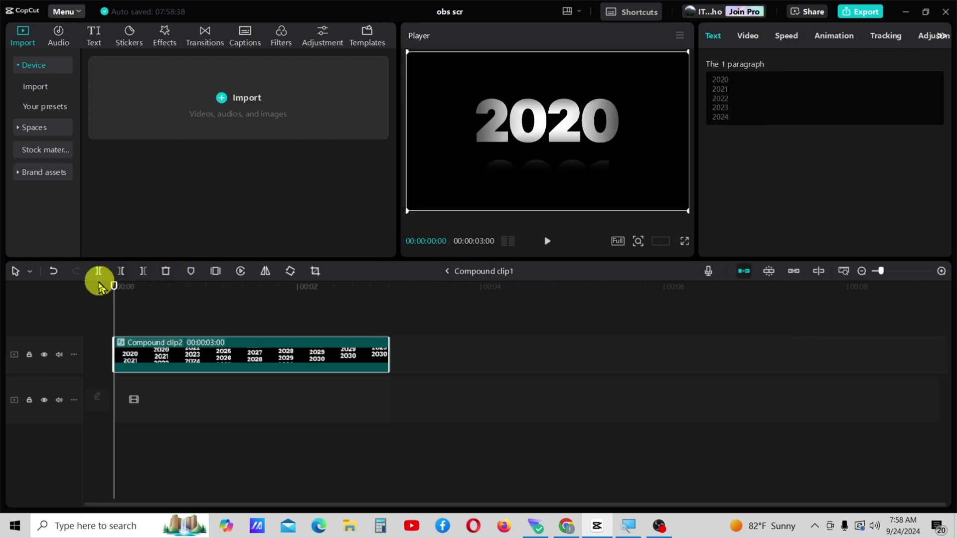
# Replay the masked counter from the start several times to check the scroll from 2020 to 2030
pyautogui.click(548, 241)
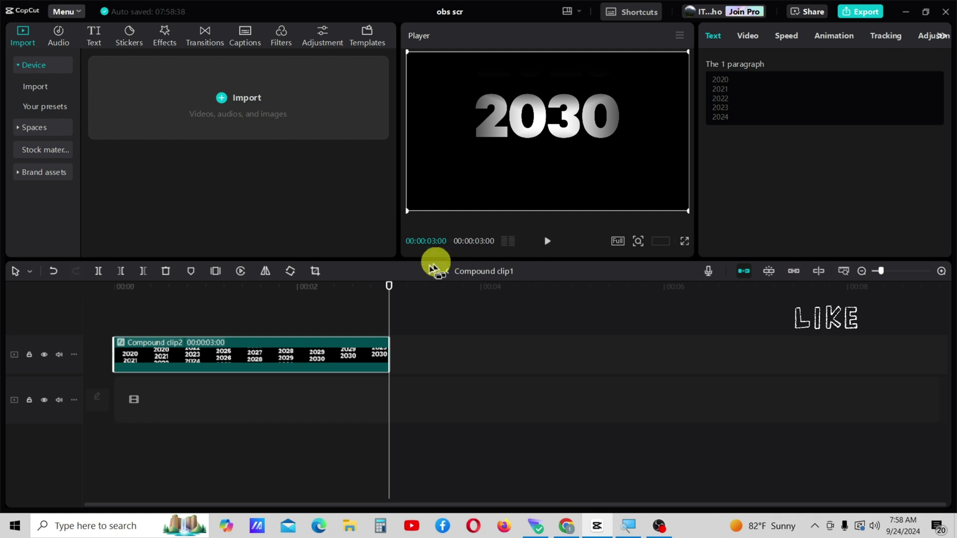
pyautogui.moveTo(387, 285); pyautogui.dragTo(279, 304)
pyautogui.press('Home')
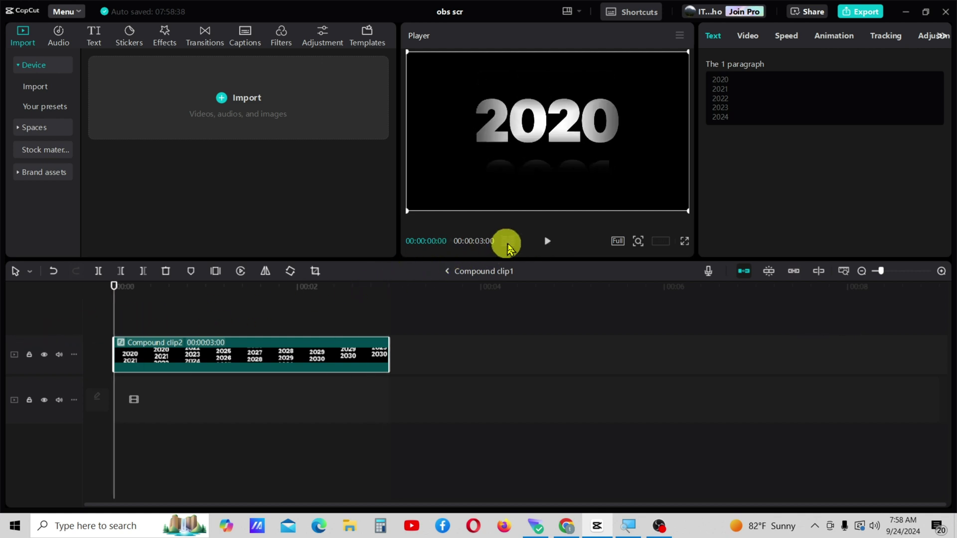
pyautogui.click(548, 242)
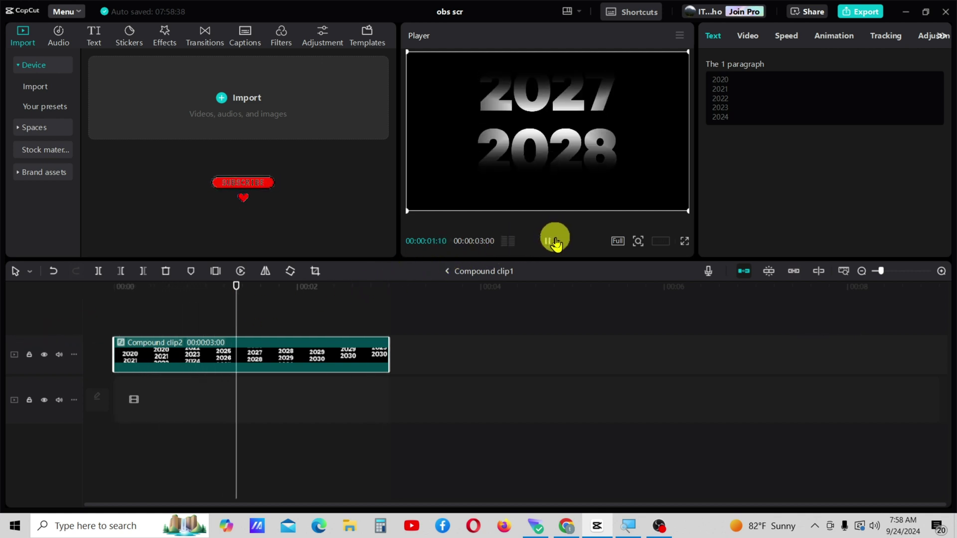
pyautogui.click(557, 243)
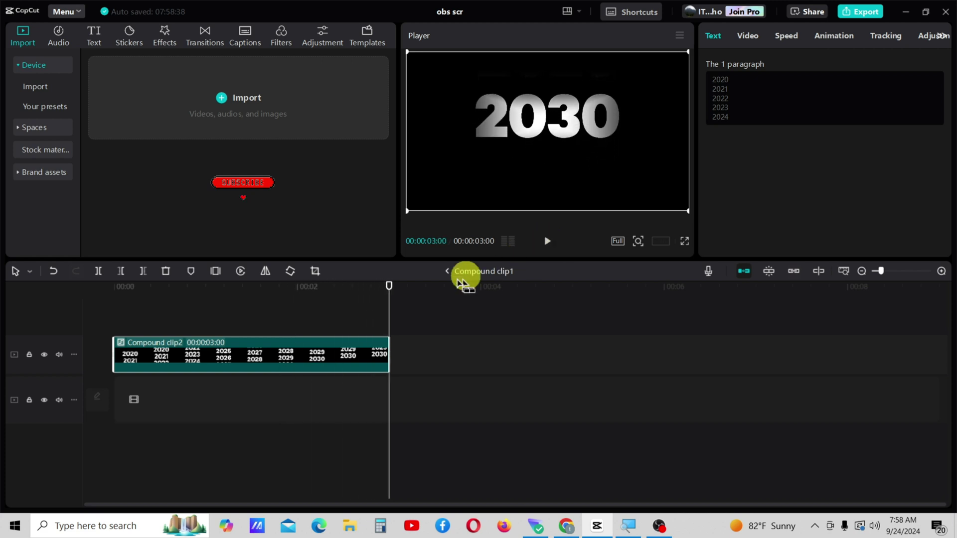
pyautogui.click(164, 316)
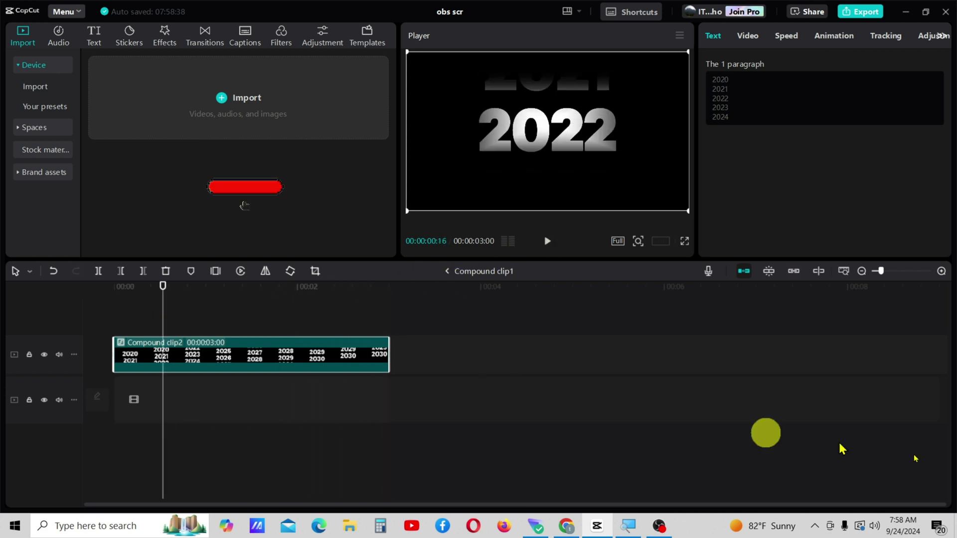
pyautogui.moveTo(159, 289); pyautogui.dragTo(59, 314)
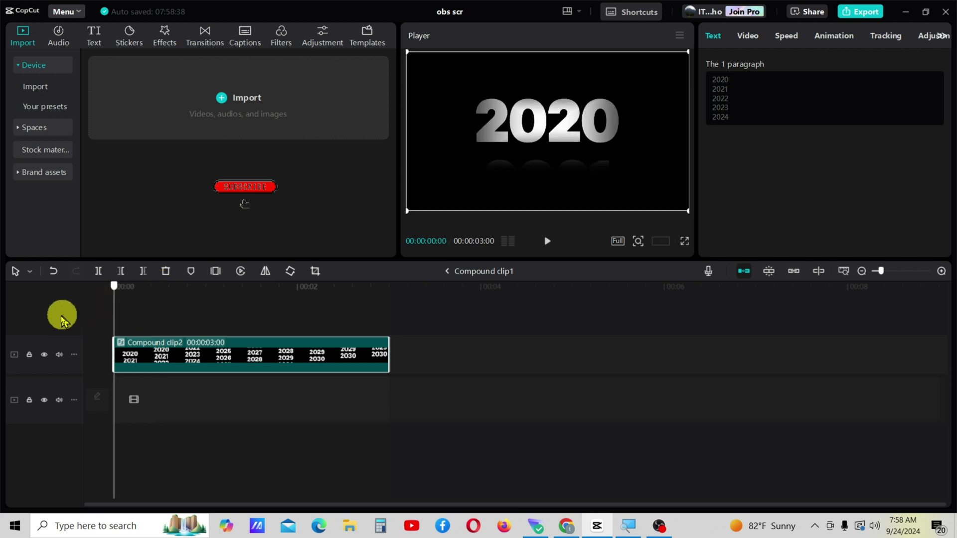
pyautogui.click(547, 241)
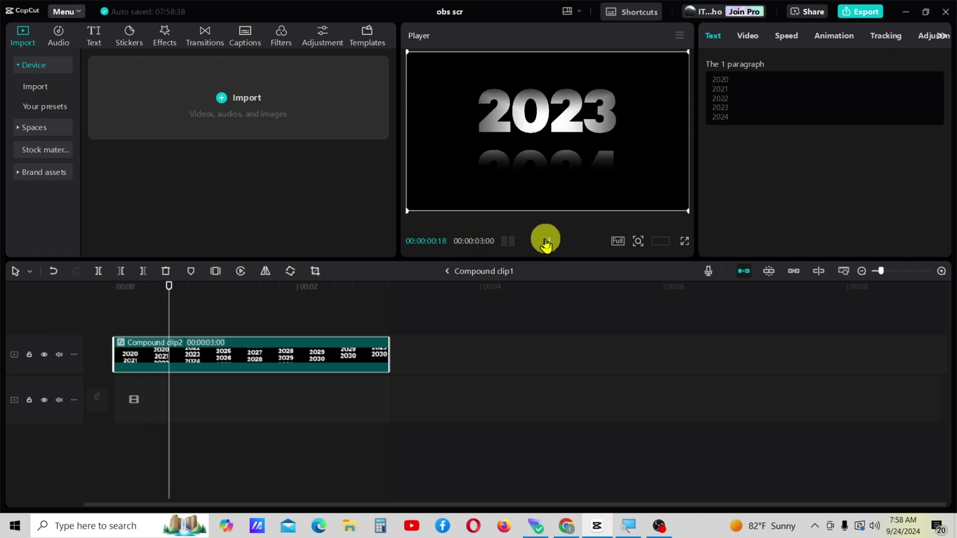